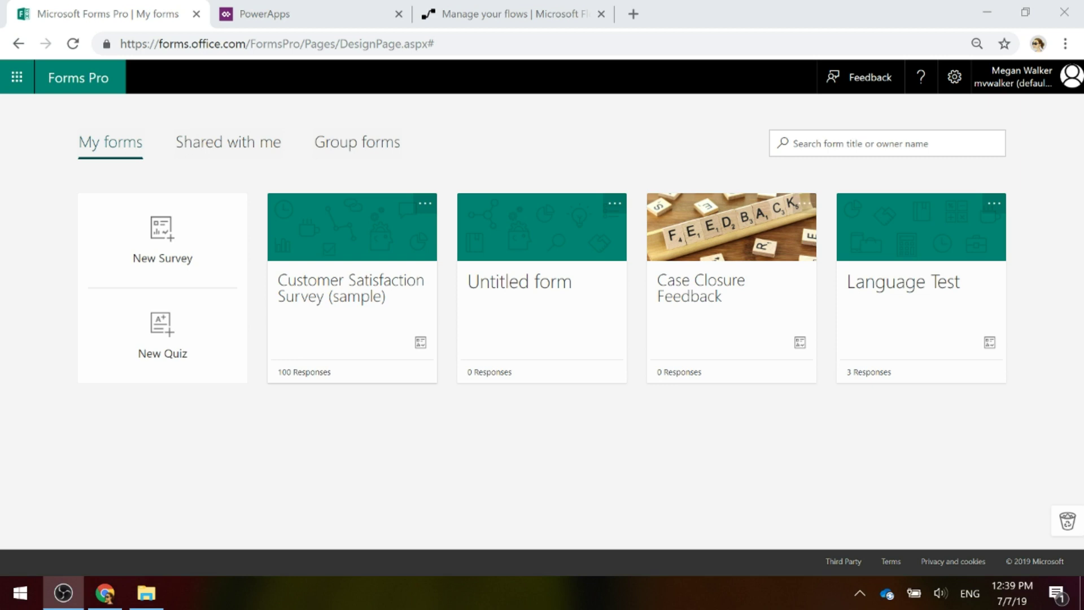
Step: Check the account's available environments in Forms Pro, then switch to the PowerApps home page
left_click(1014, 85)
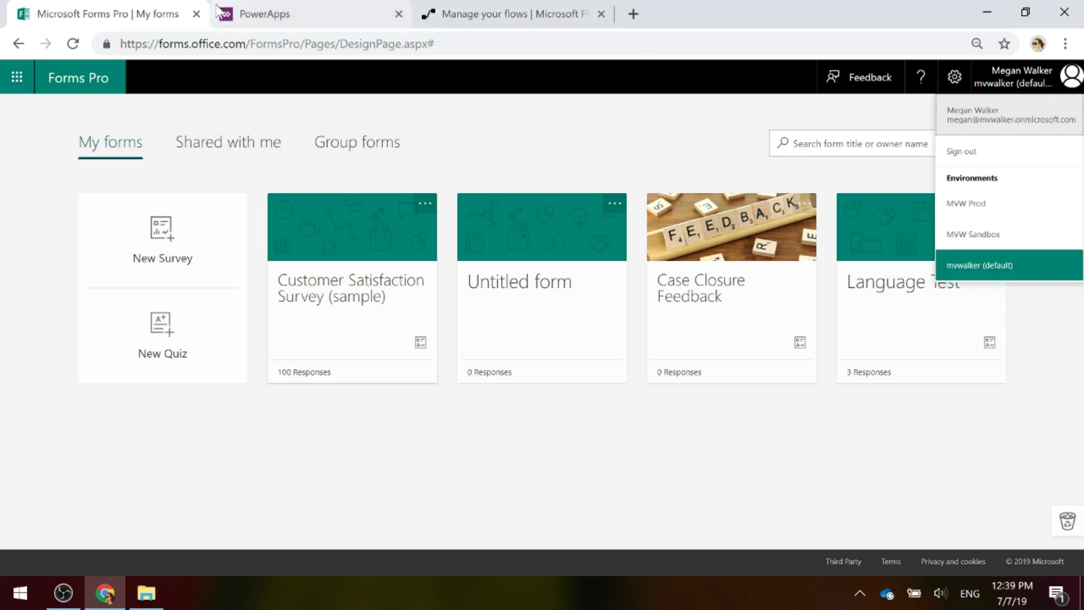
left_click(278, 17)
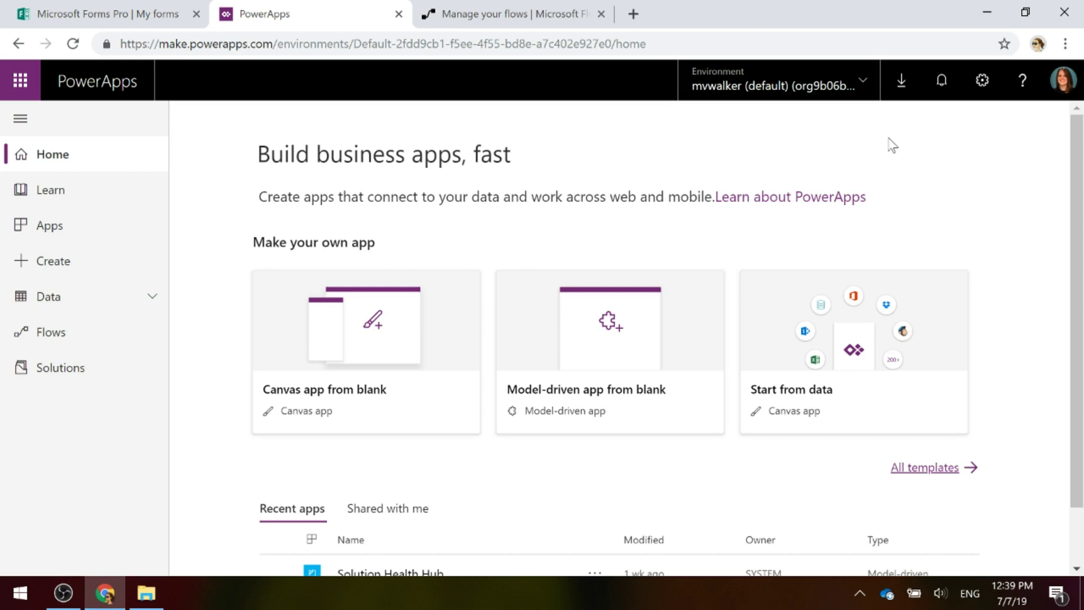
left_click(866, 91)
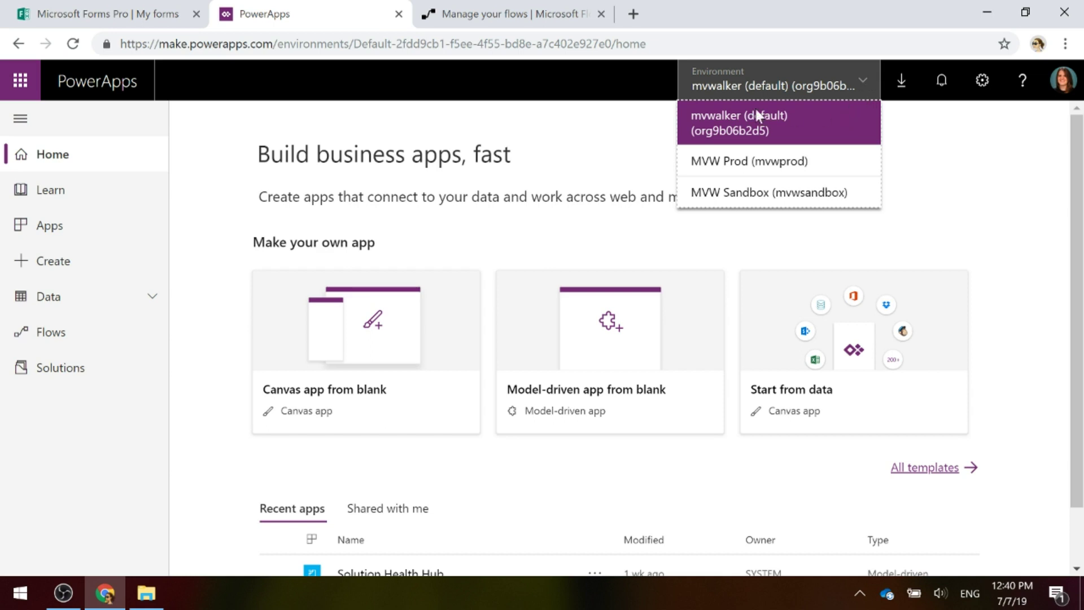
left_click(960, 169)
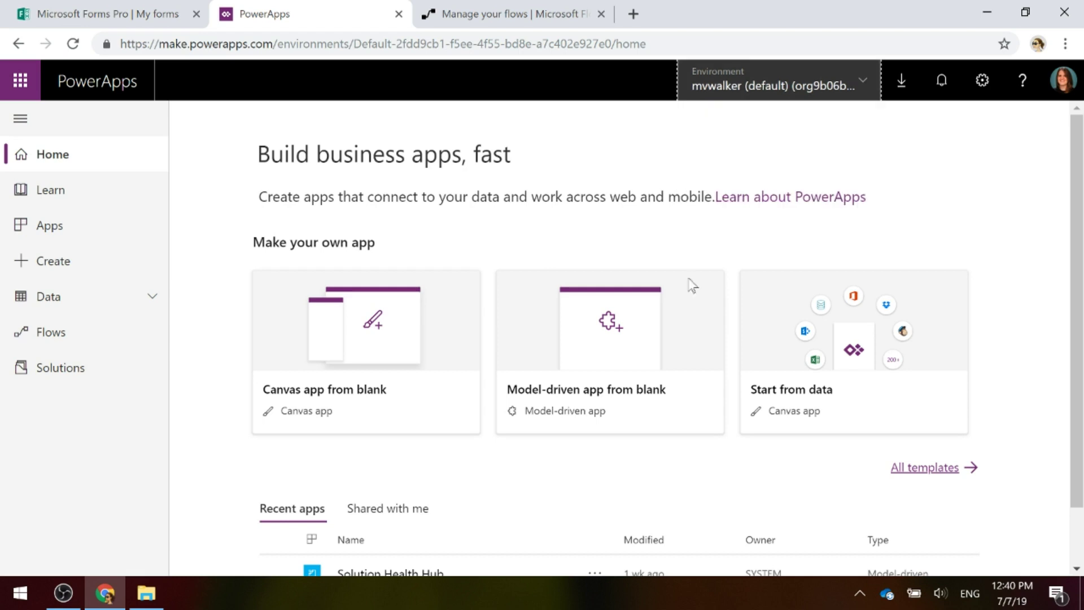
Step: Open Data > Entities and switch the view from Default to All
left_click(109, 295)
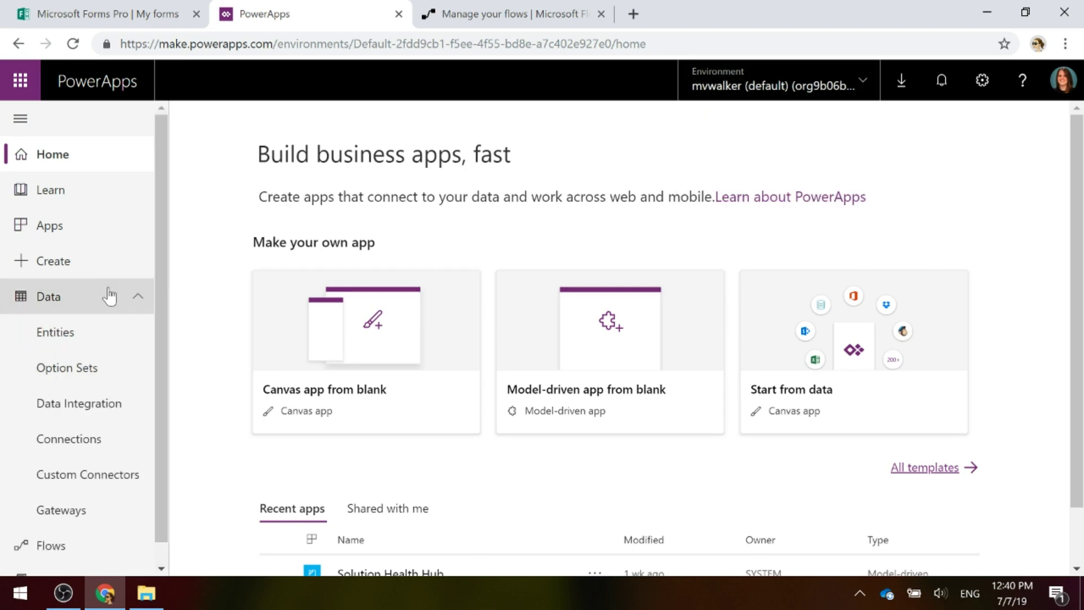
left_click(78, 338)
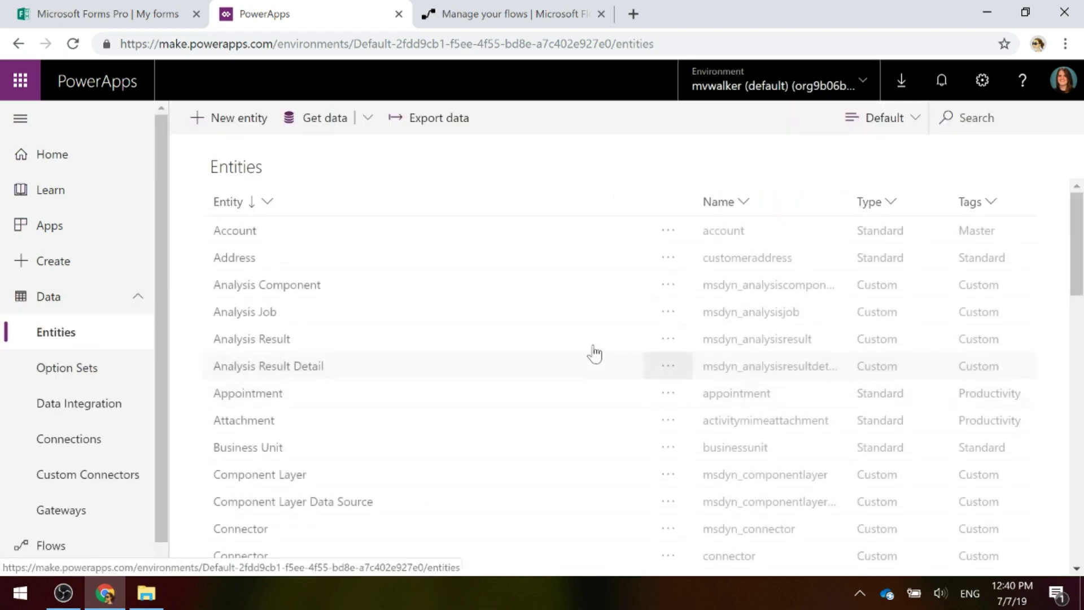
left_click(902, 119)
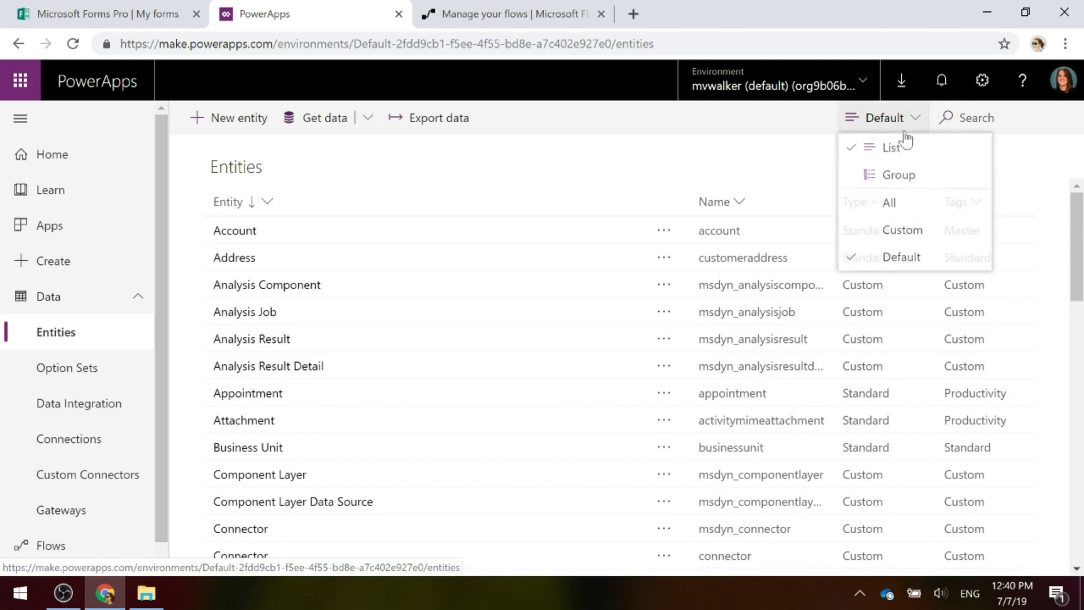
left_click(888, 204)
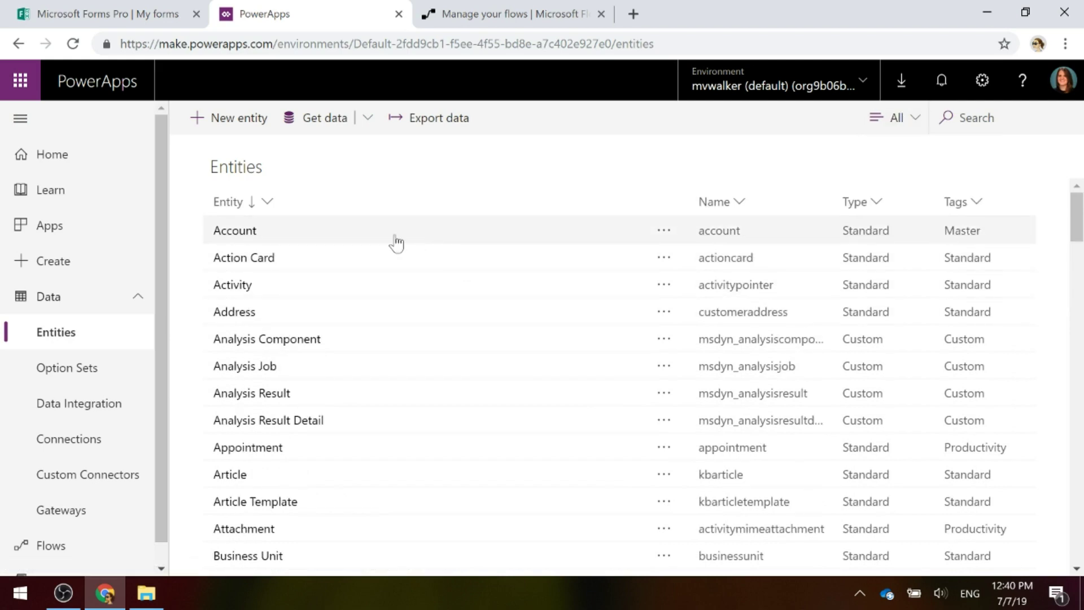
Step: Scroll through all entities, such as Queue, Process and Report, and bring up the environment list
scroll(406, 249, "down", 7)
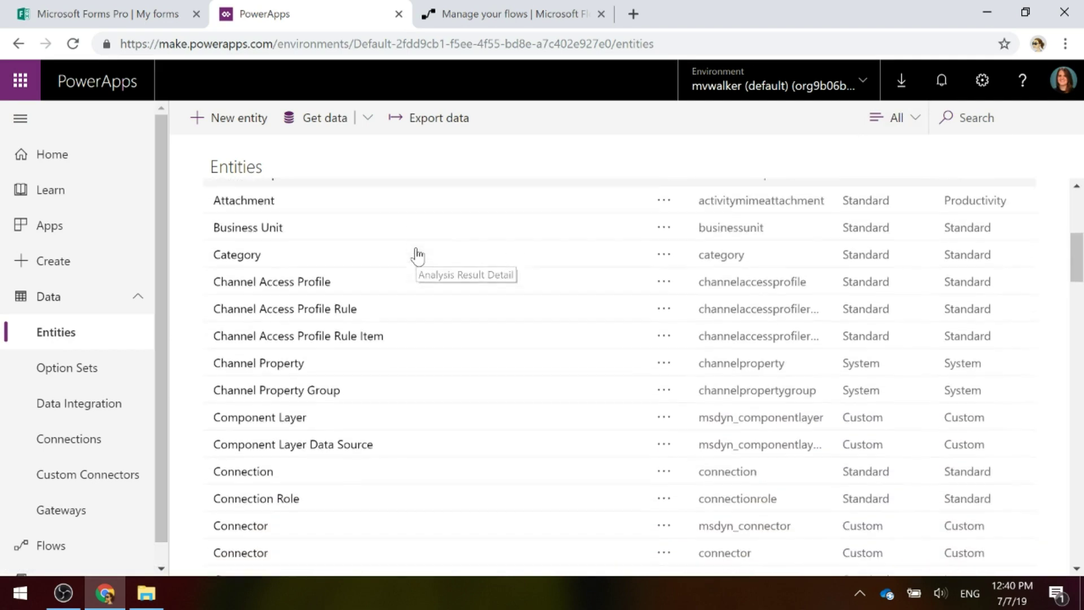
scroll(361, 406, "down", 3)
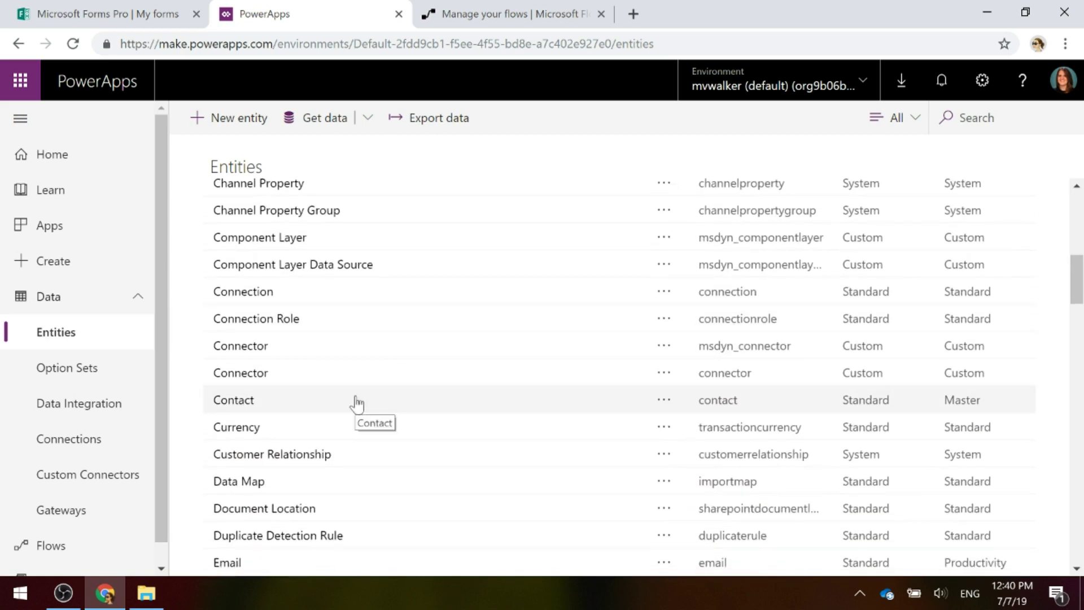
scroll(372, 395, "down", 3)
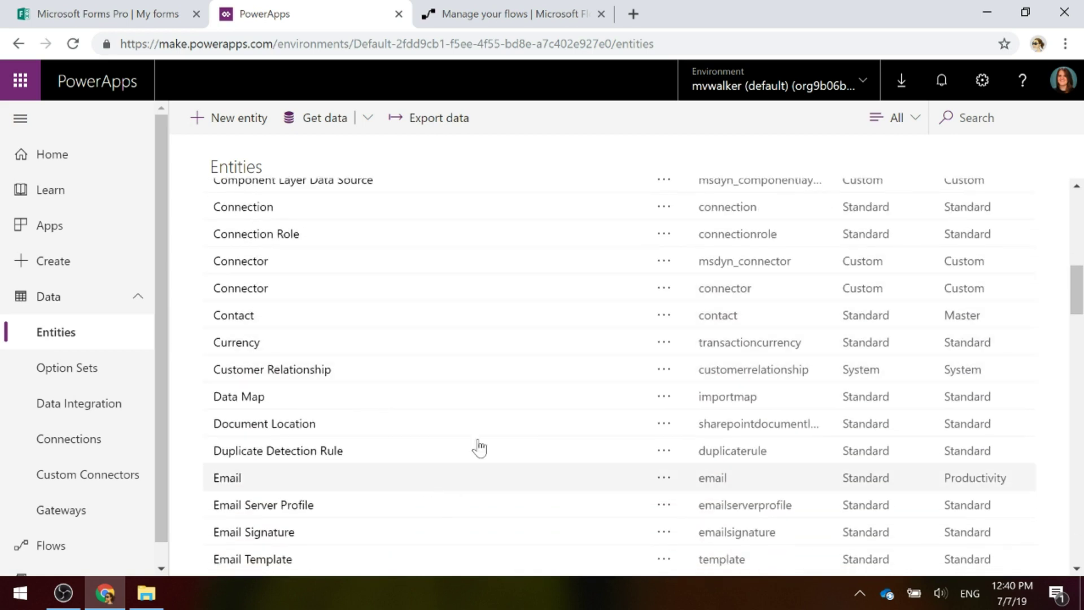
scroll(358, 286, "up", 3)
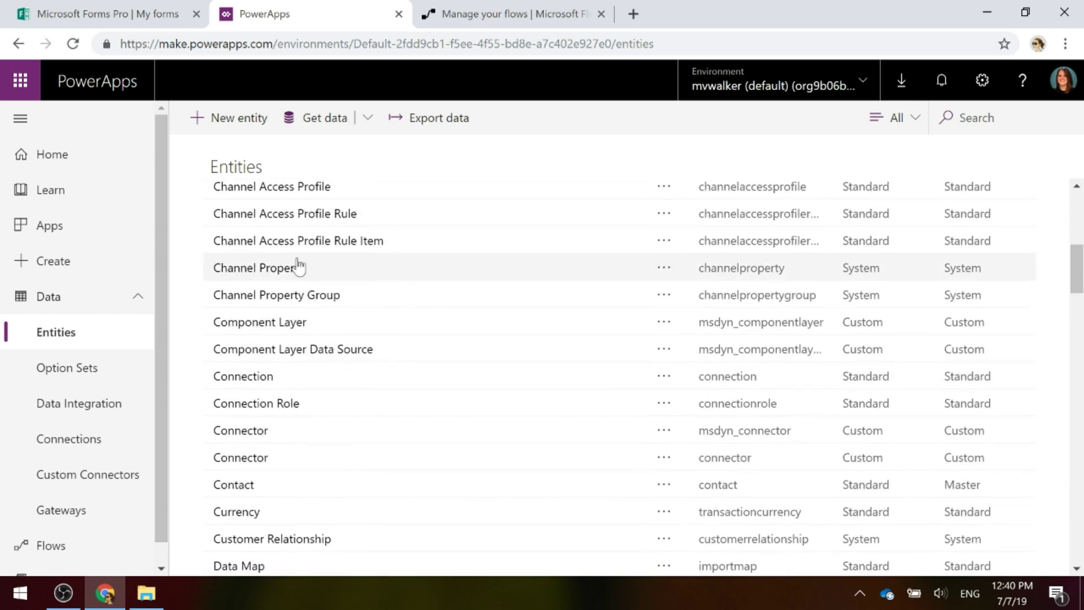
scroll(370, 261, "up", 5)
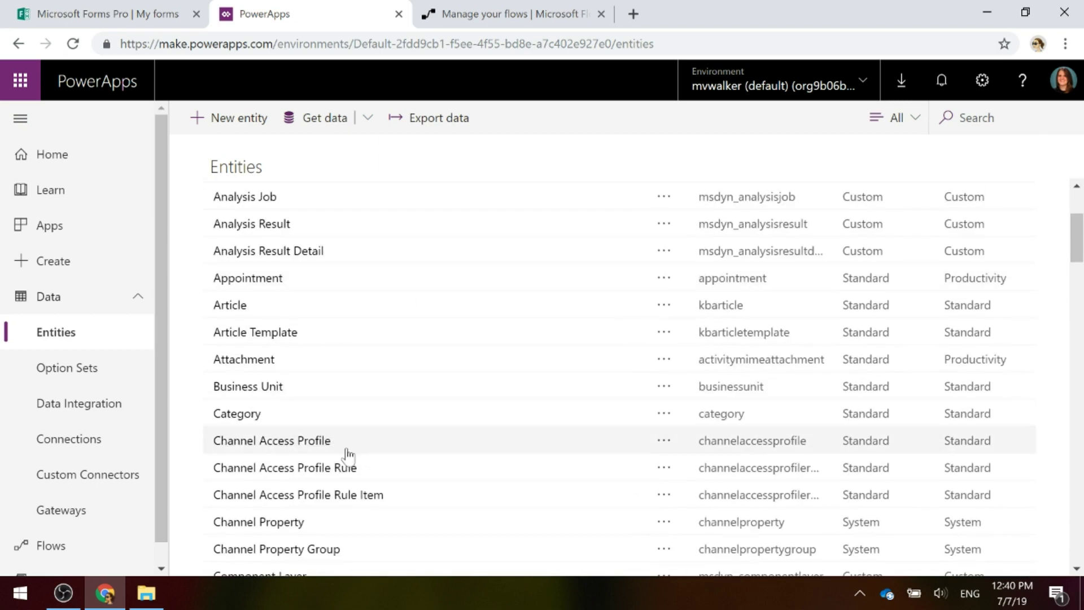
scroll(519, 370, "down", 20)
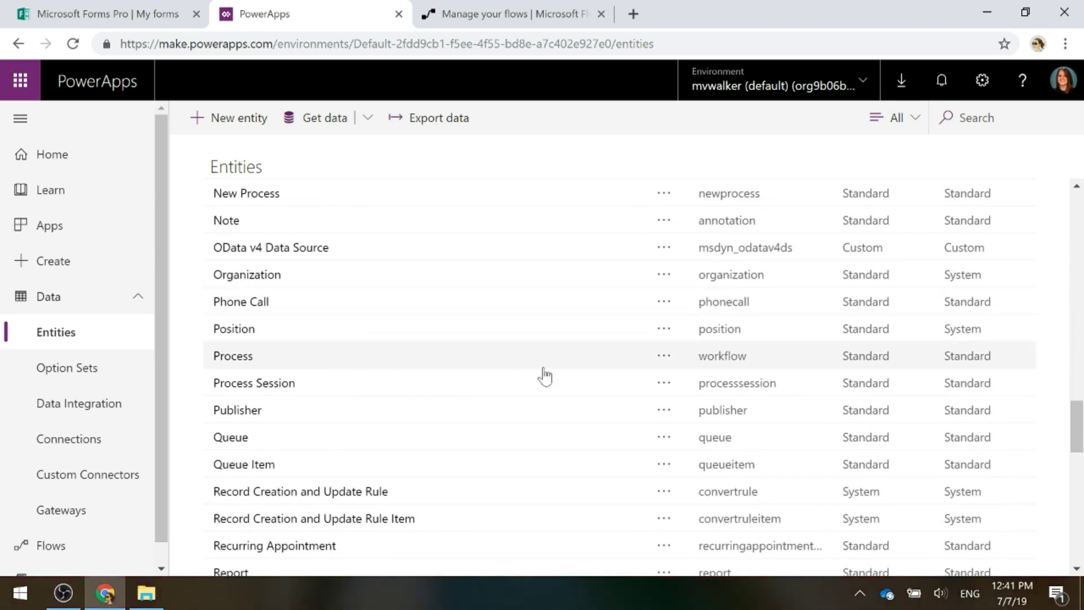
scroll(545, 375, "down", 1)
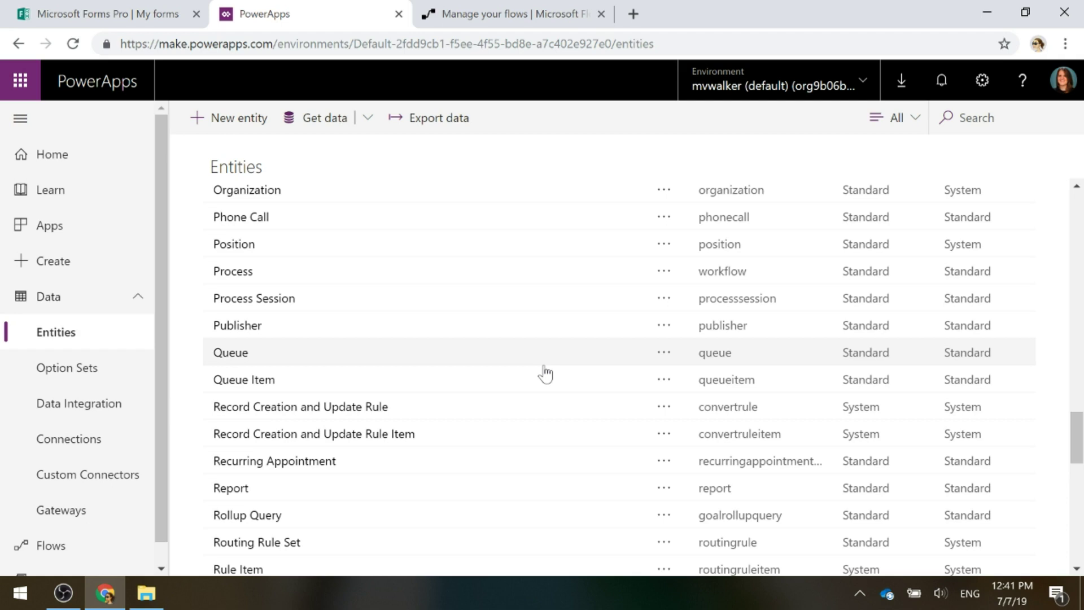
left_click(798, 84)
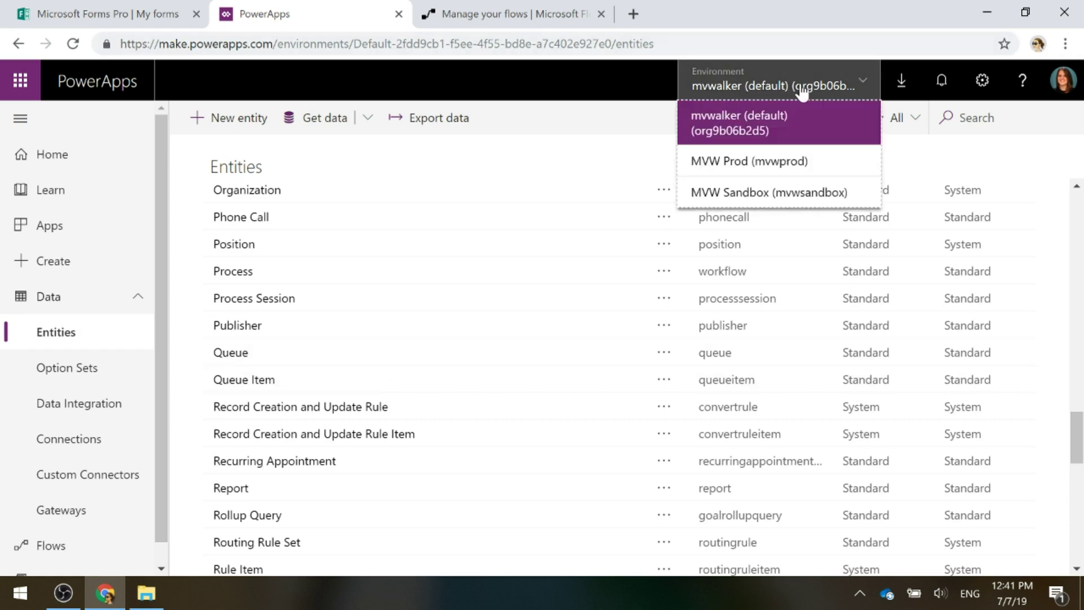
Step: Switch to MVW Sandbox and show all of its entities
left_click(765, 195)
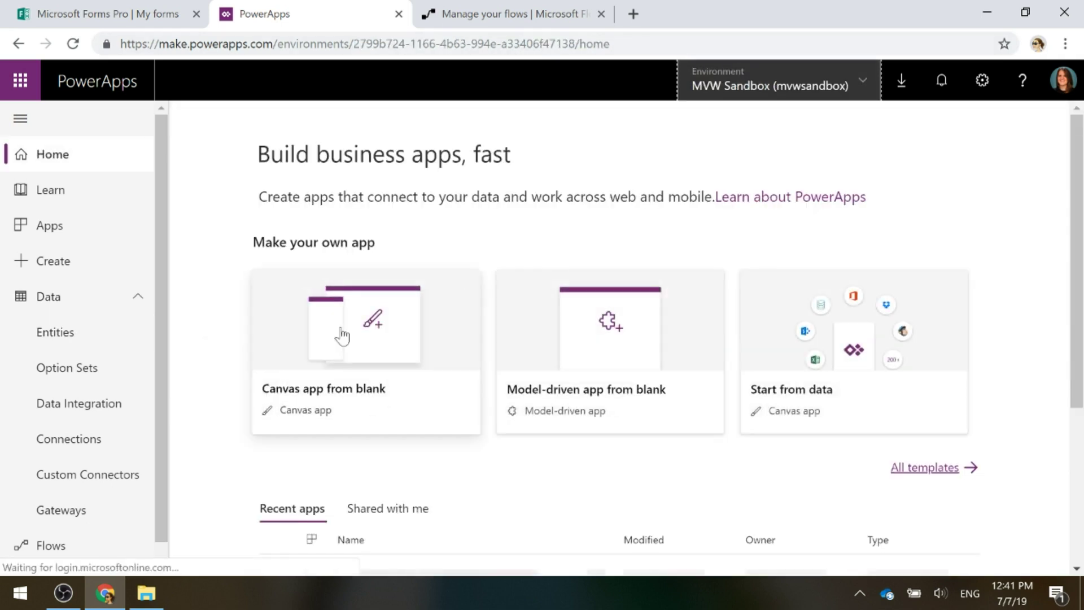
left_click(45, 332)
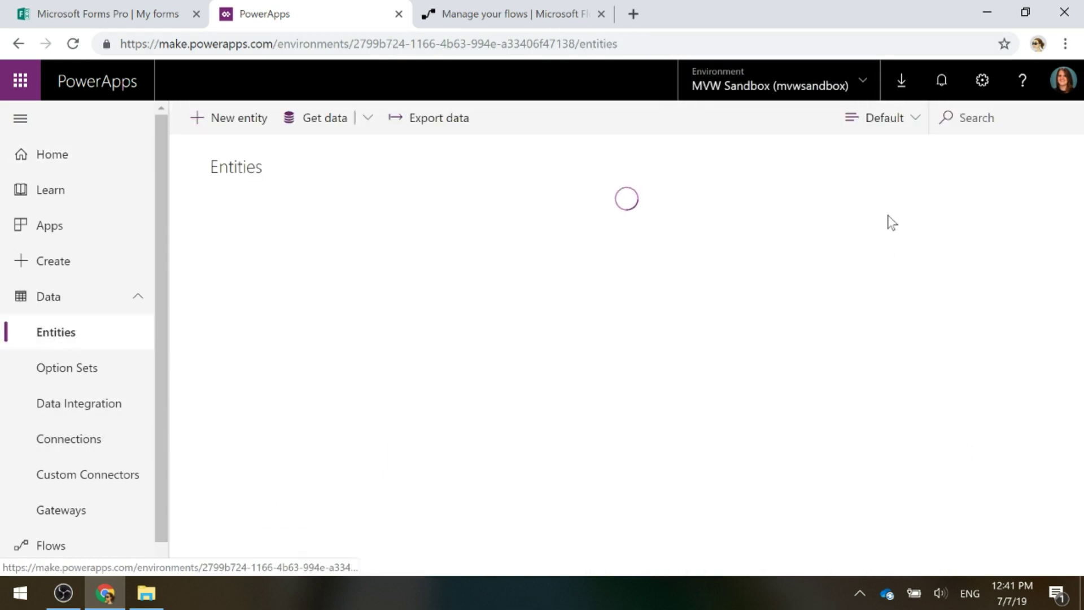
left_click(895, 119)
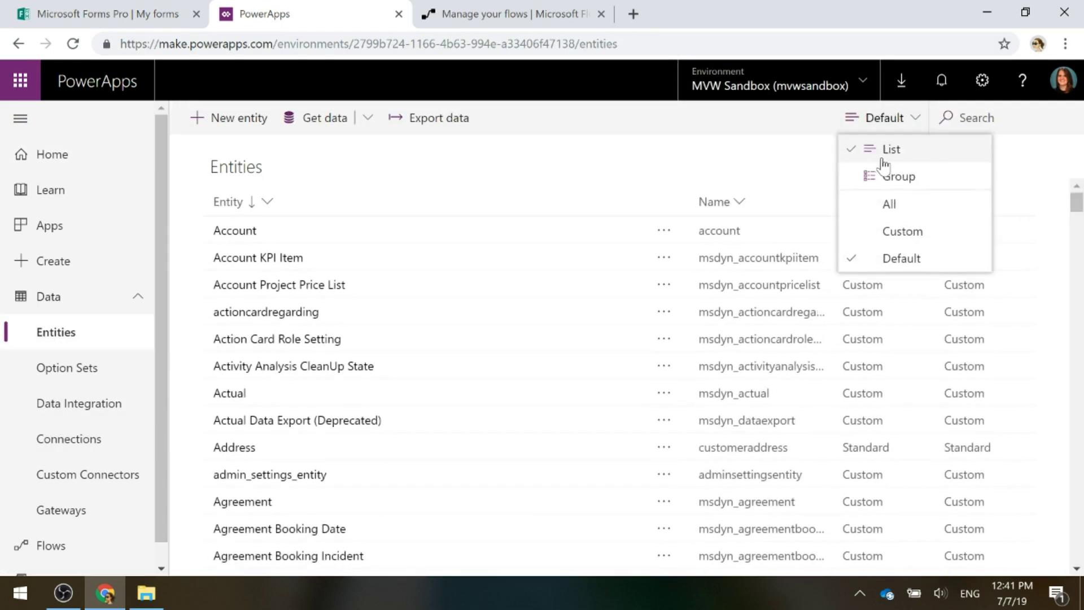
left_click(884, 207)
Step: Scroll through the full MVW Sandbox entity list
scroll(575, 293, "down", 12)
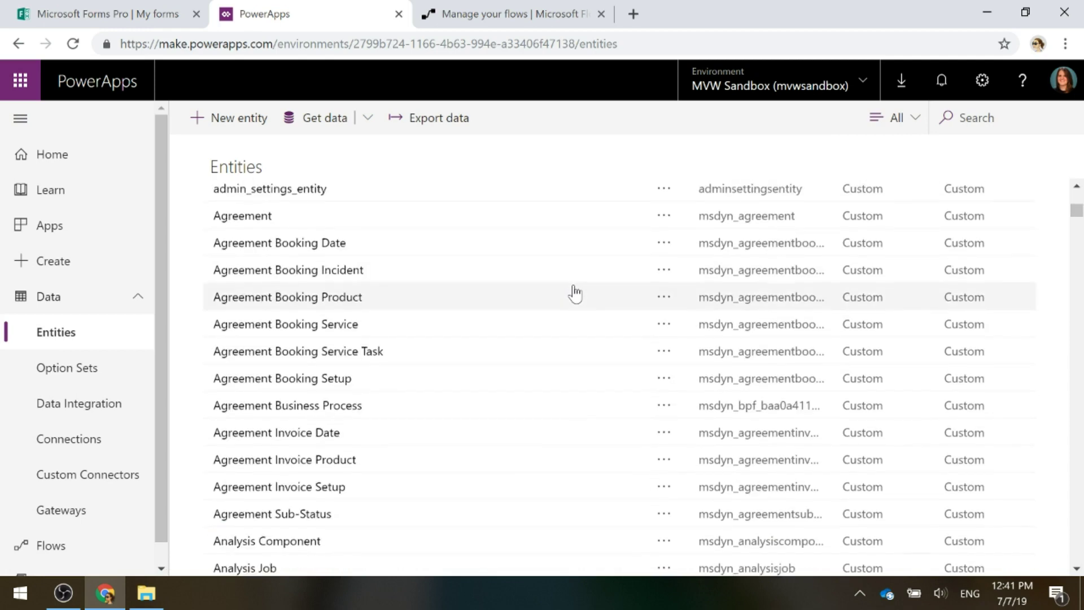
scroll(574, 292, "down", 12)
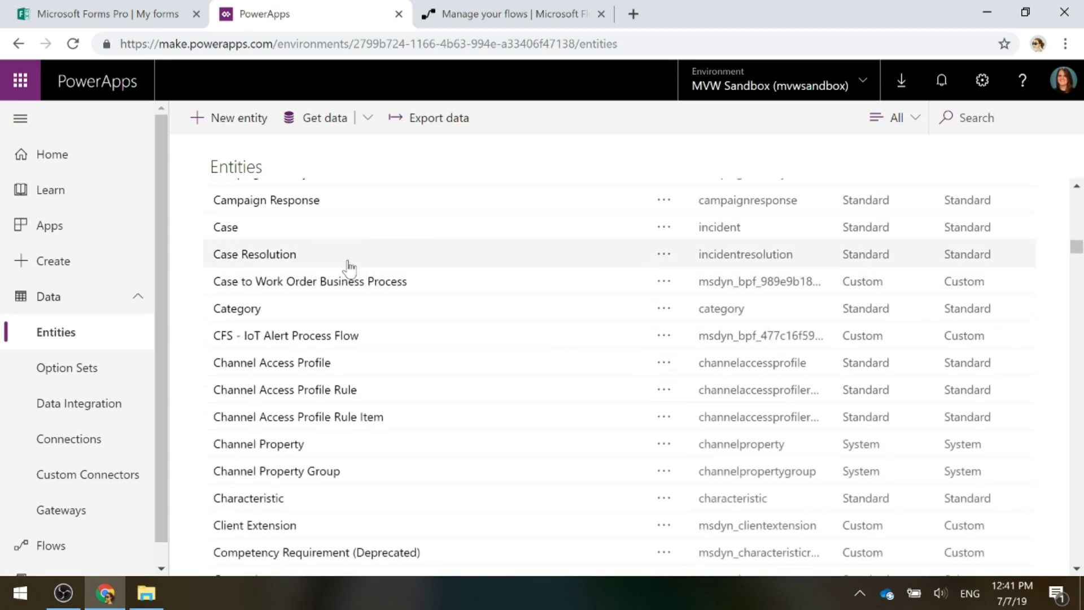
scroll(480, 345, "down", 12)
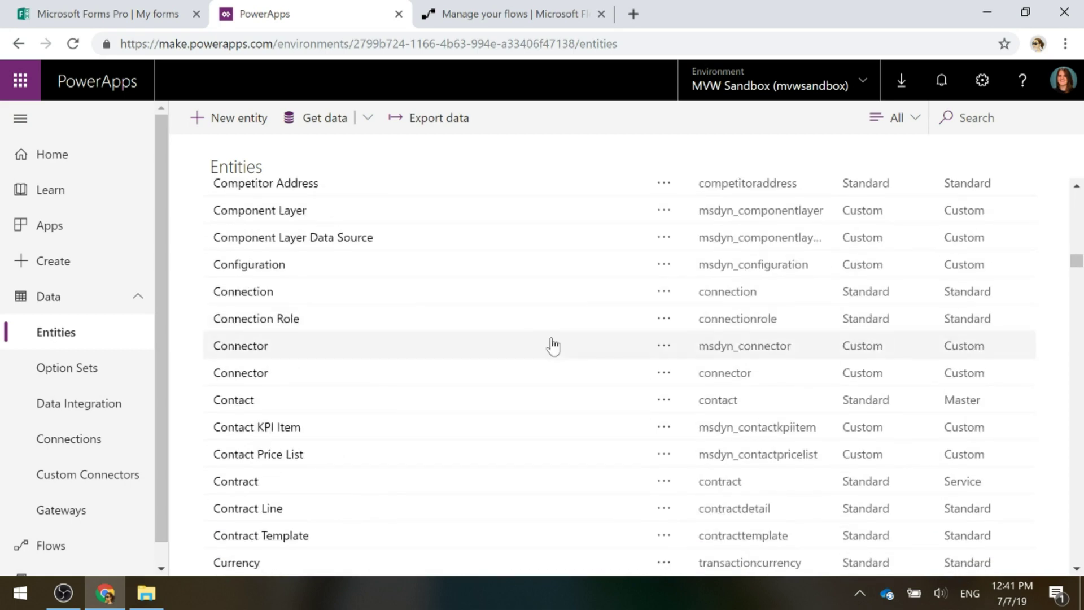
scroll(497, 354, "down", 10)
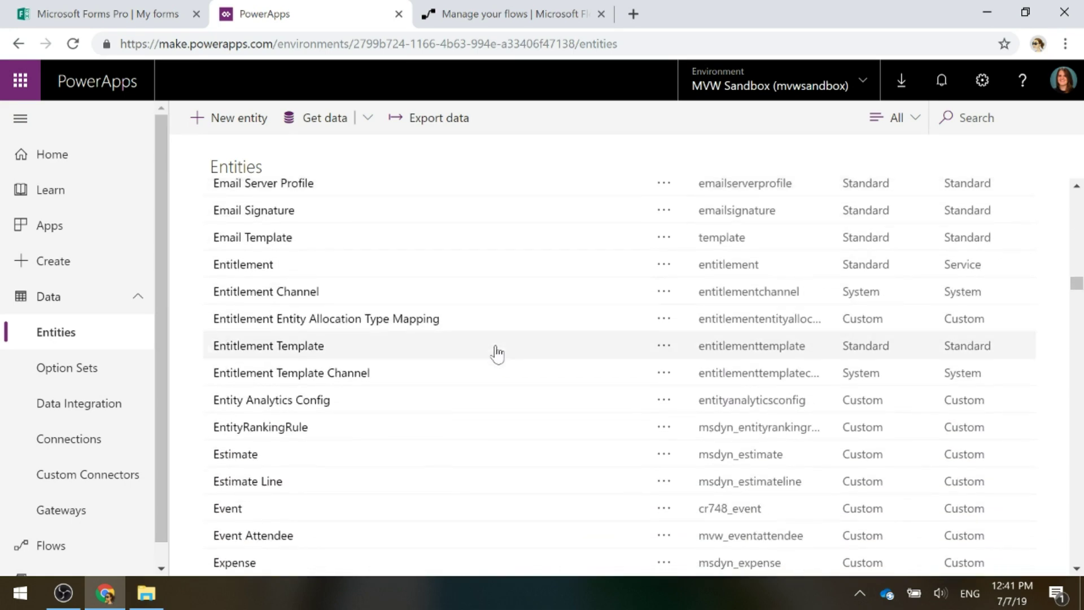
scroll(497, 354, "down", 9)
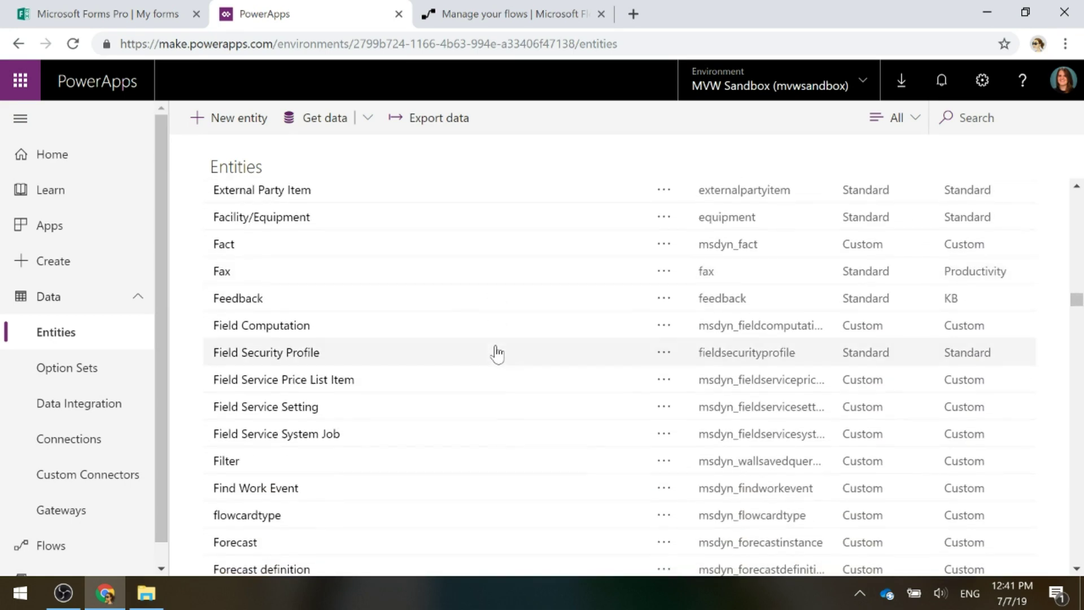
scroll(497, 354, "down", 8)
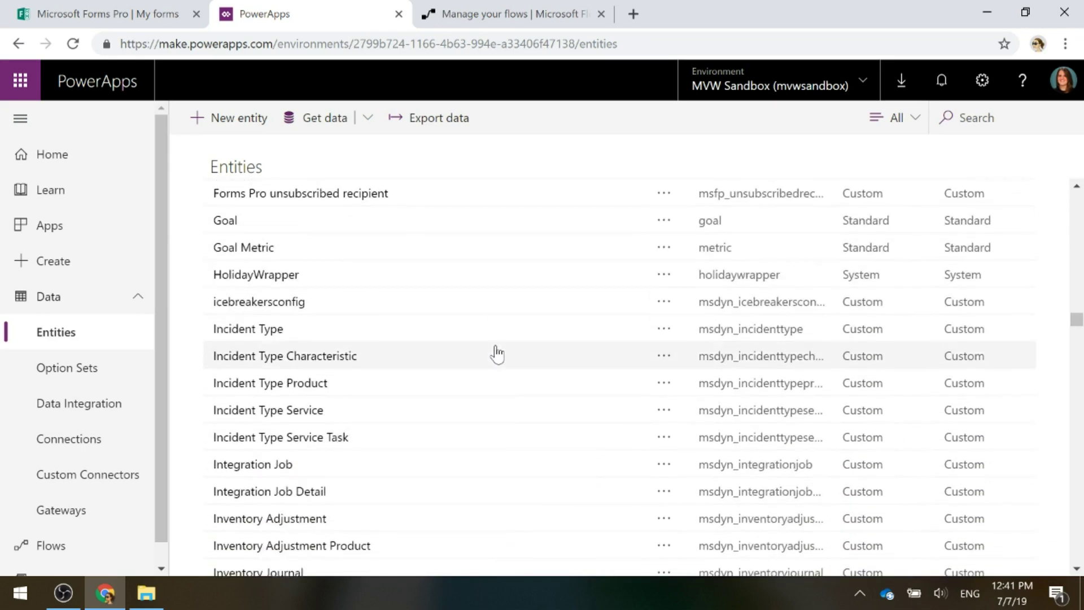
scroll(497, 354, "down", 6)
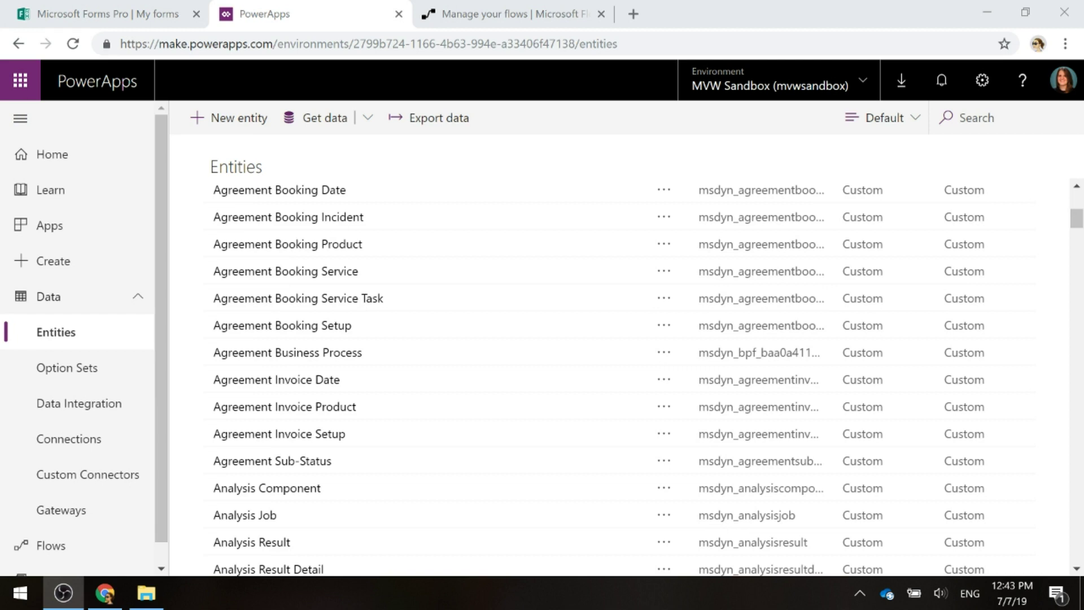
Step: Review the environment list, return to Forms Pro, then go to the Microsoft Flow My flows page
left_click(814, 96)
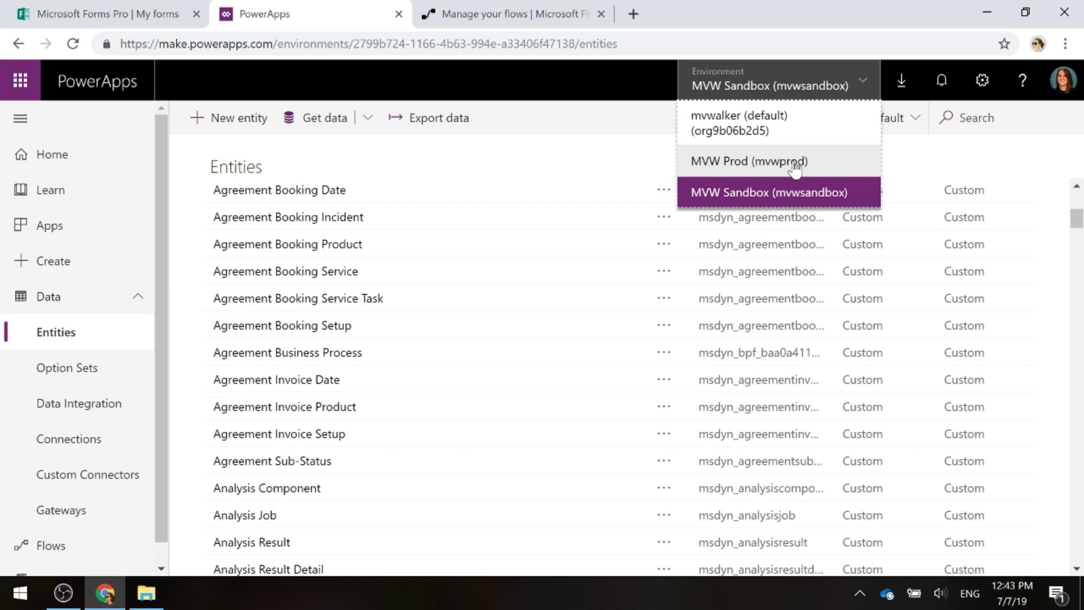
left_click(44, 12)
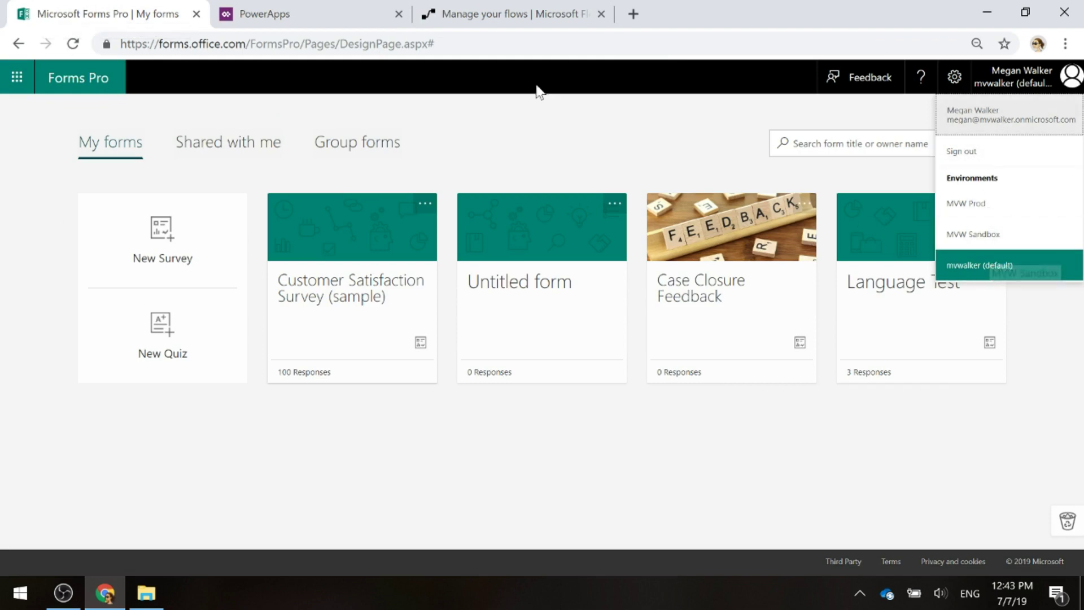
left_click(486, 18)
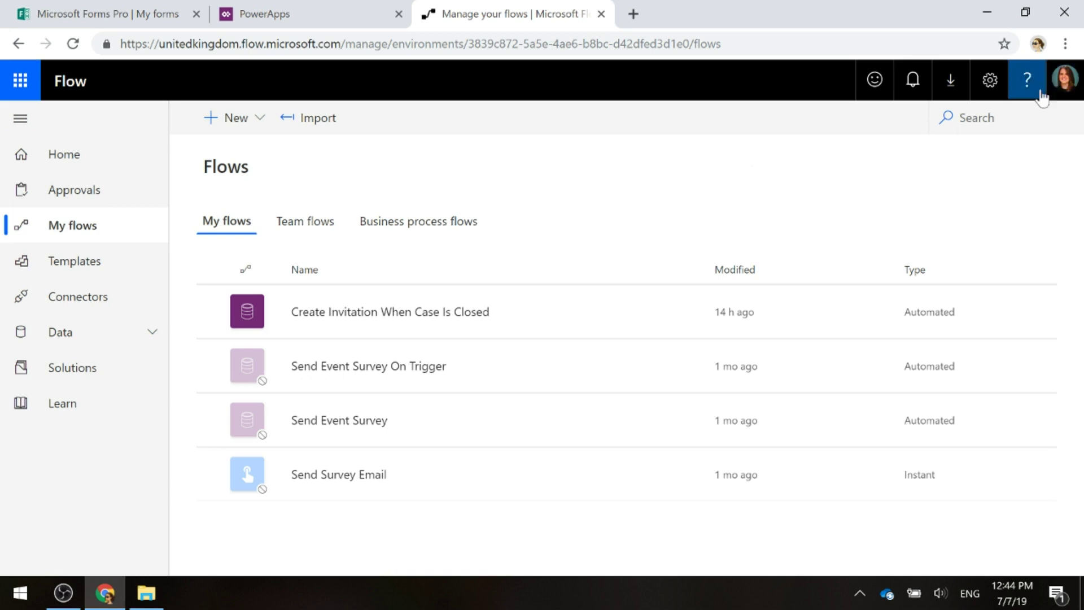
Step: Confirm the flows are in MVW Prod, then return to Forms Pro and choose MVW Sandbox
left_click(1065, 79)
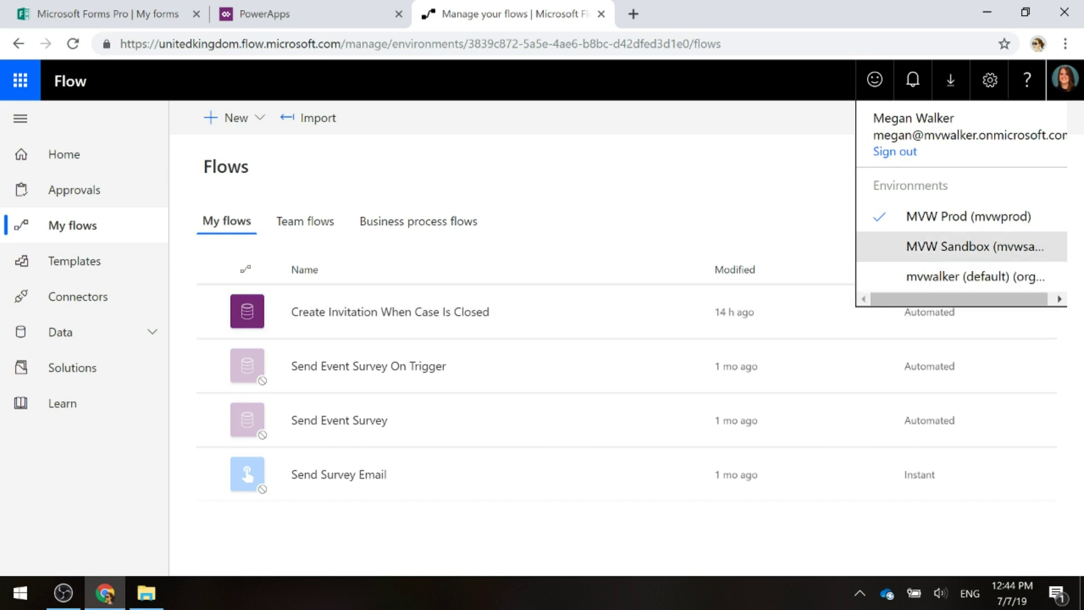
left_click(621, 207)
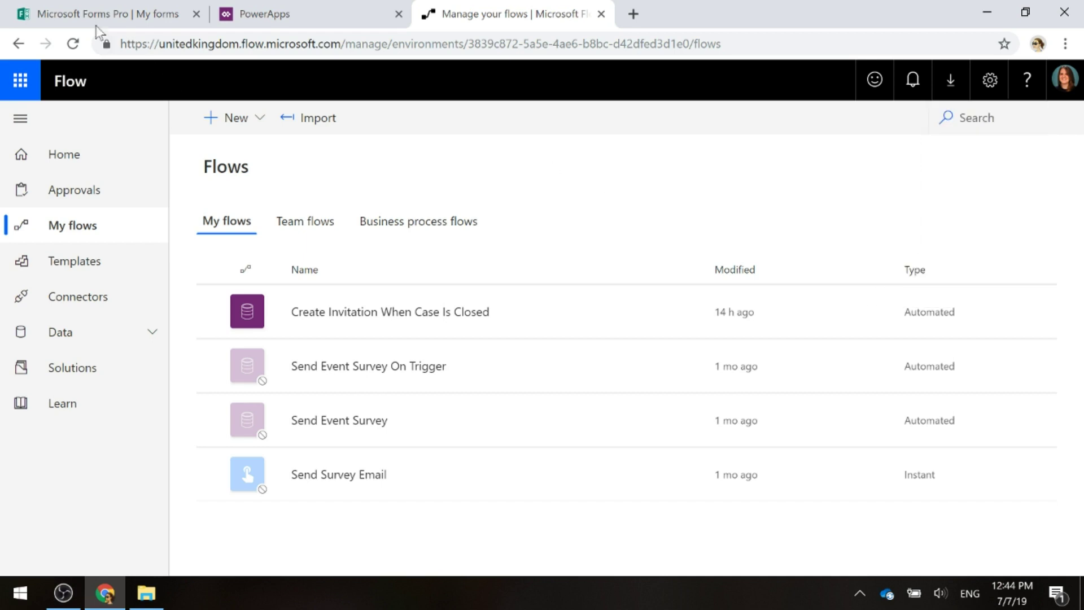
left_click(102, 13)
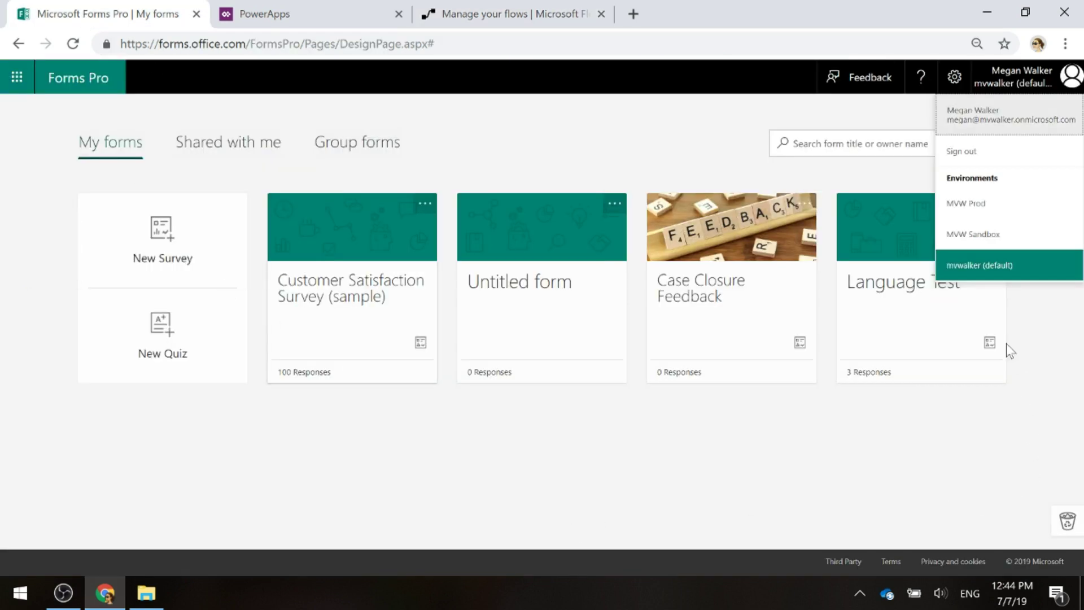
left_click(973, 234)
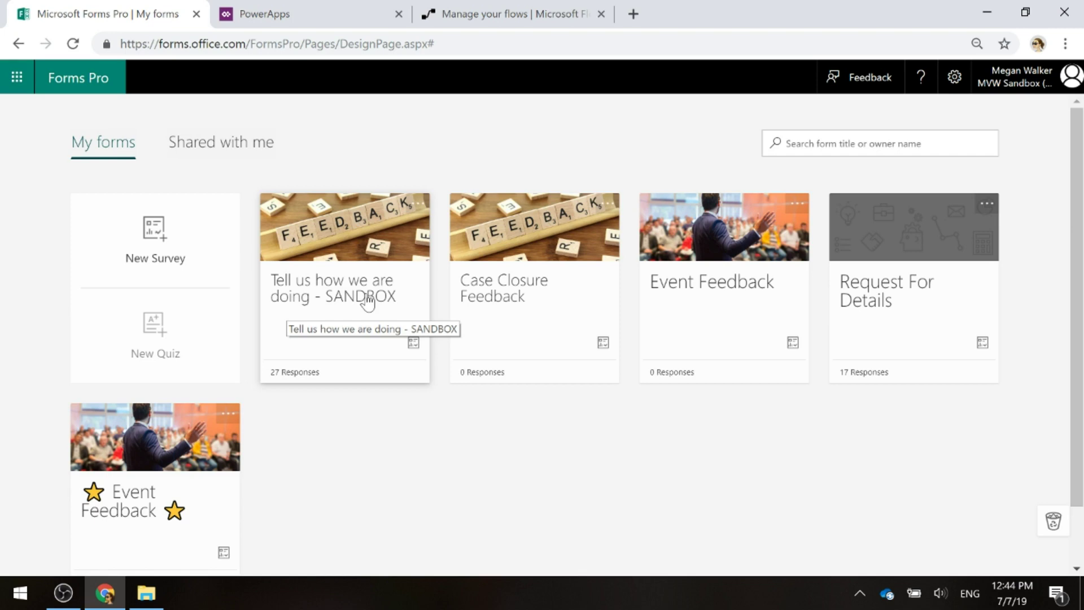
Step: Open the actions menu on the Tell us how we are doing - SANDBOX survey card
left_click(419, 205)
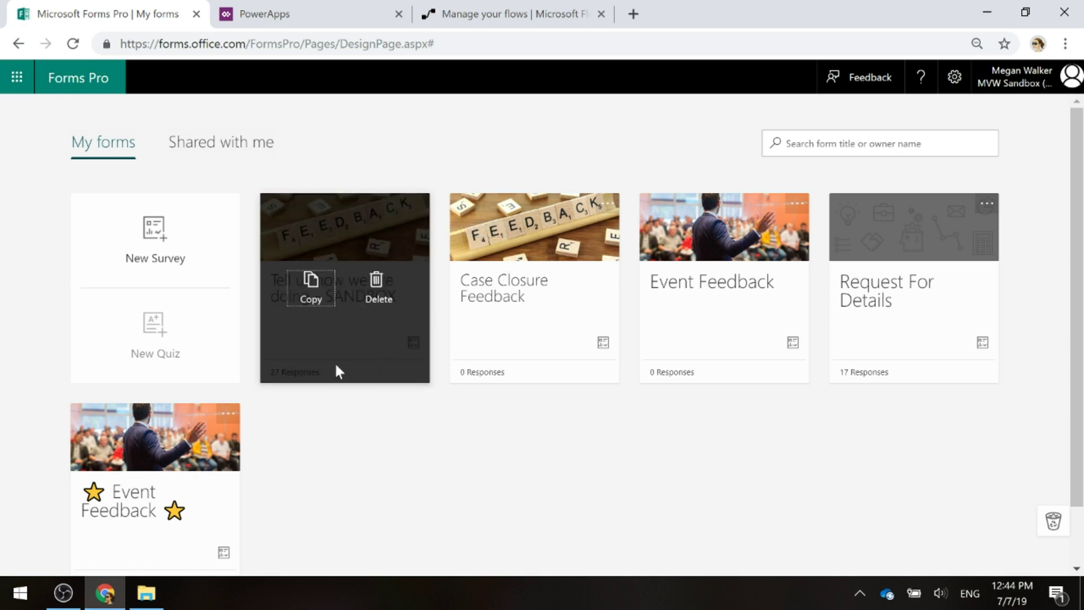
Step: Copy the Tell us how we are doing - SANDBOX survey to MVW Prod (mvwprod)
left_click(315, 283)
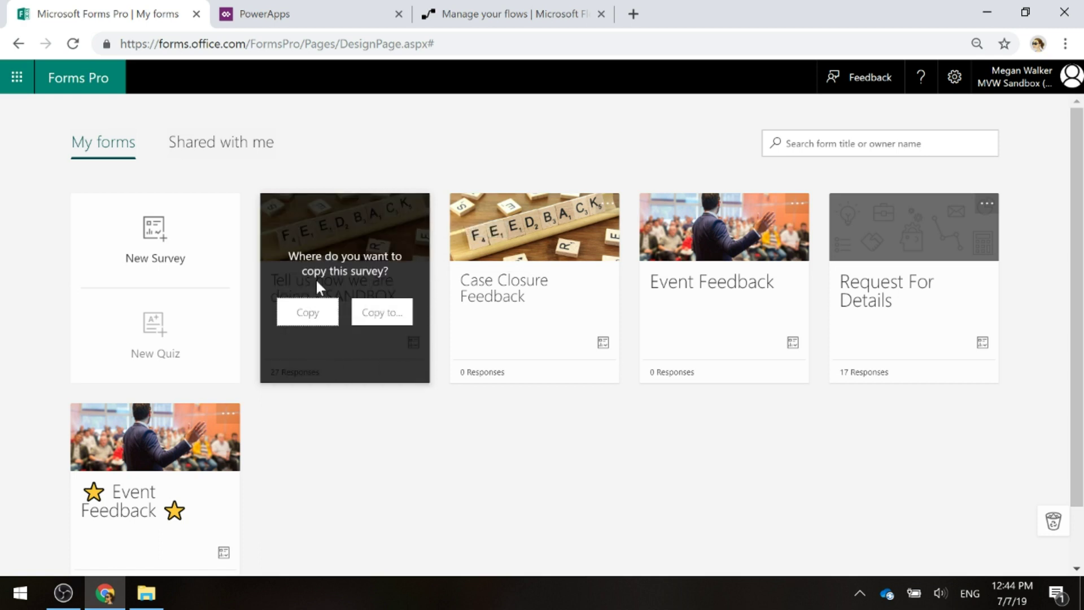
left_click(382, 312)
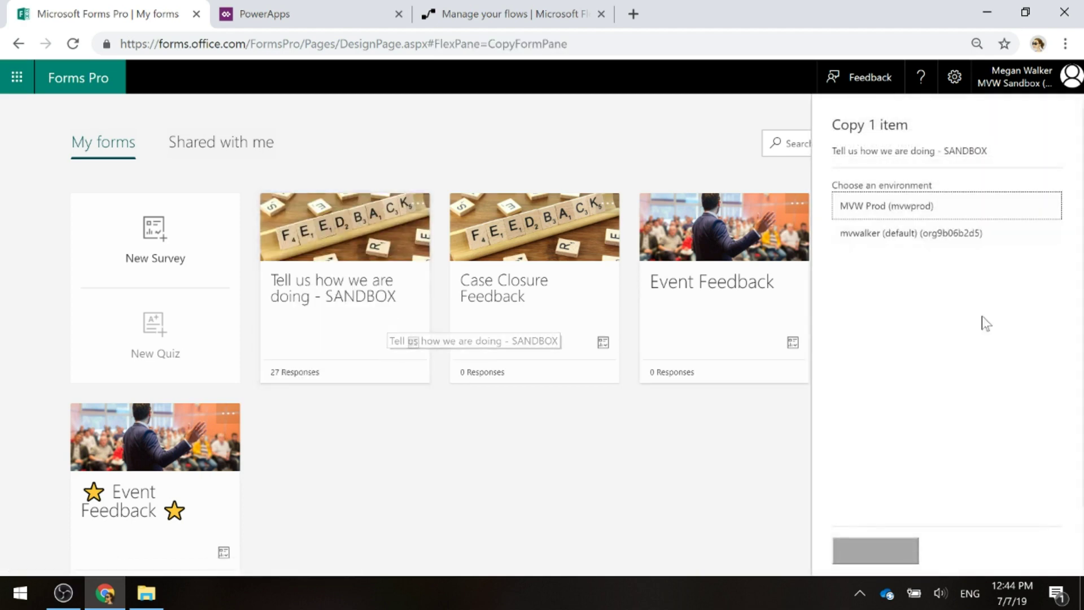
left_click(987, 212)
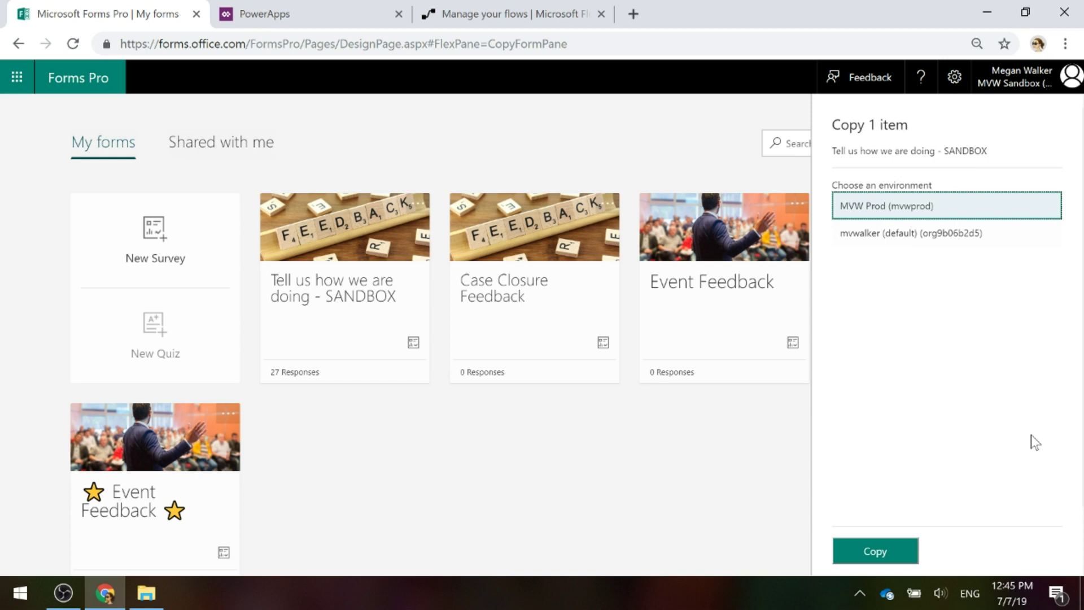
left_click(875, 552)
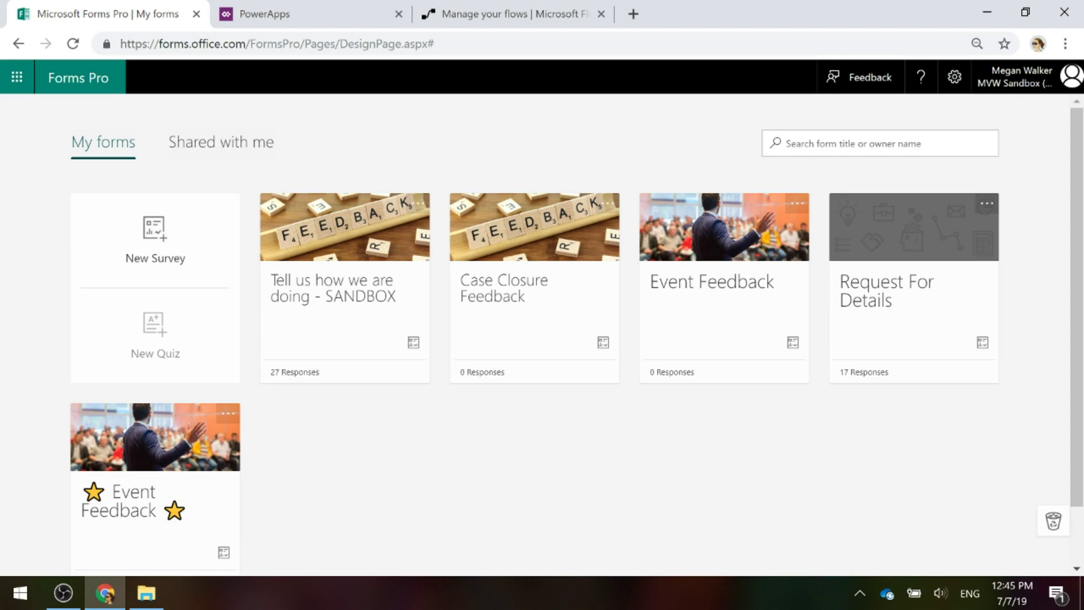
left_click(1022, 84)
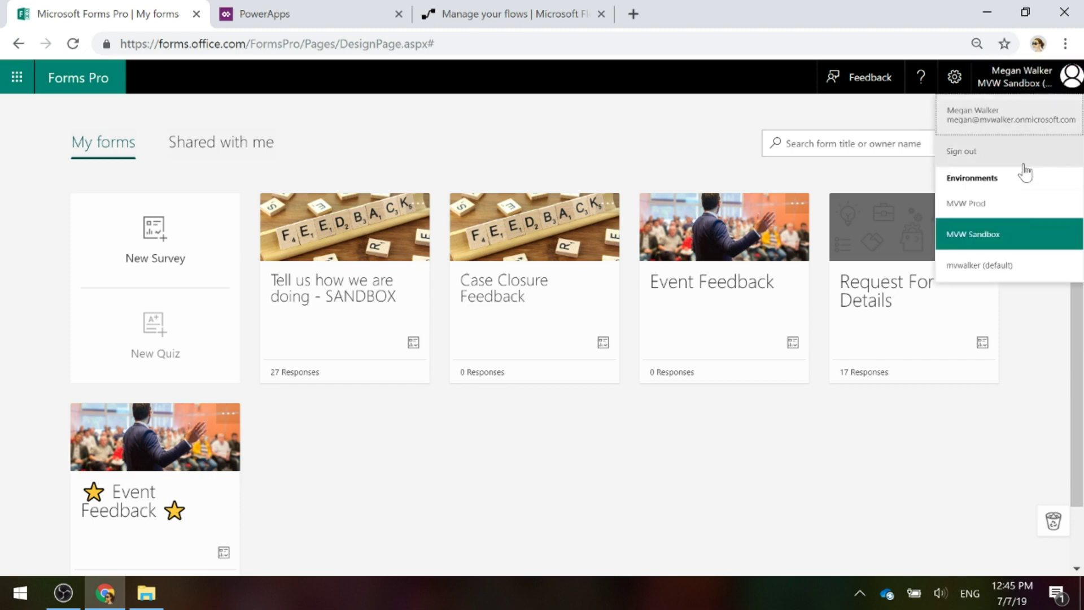
left_click(987, 204)
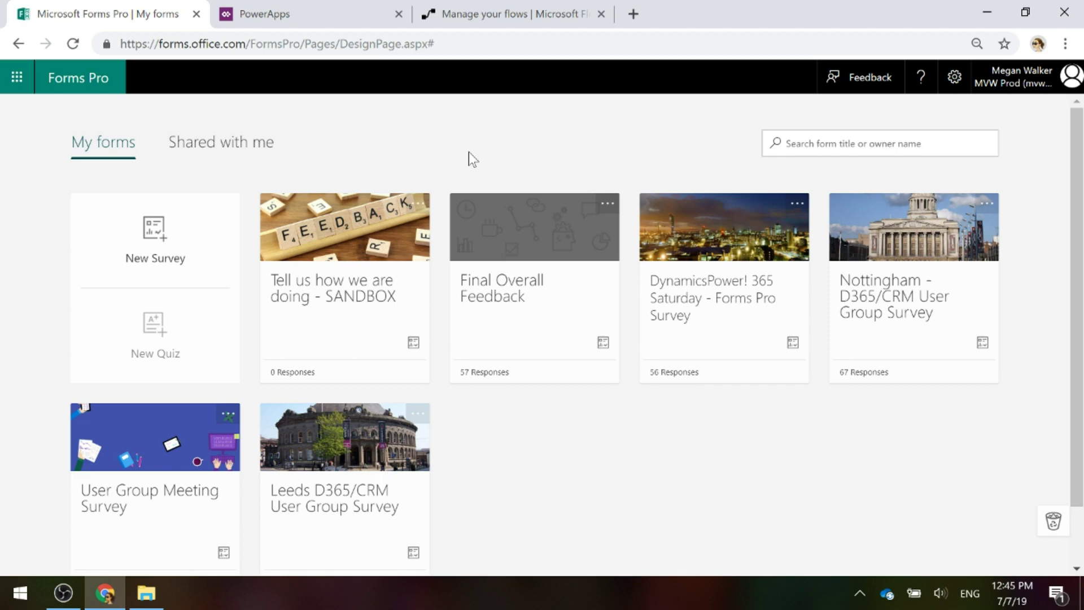
left_click(1010, 84)
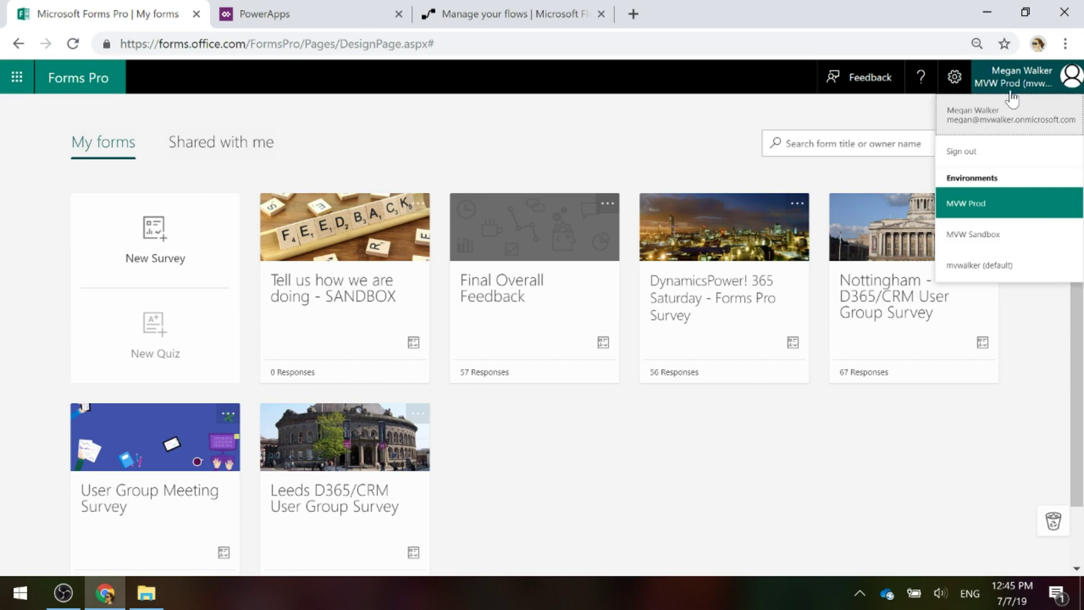
left_click(985, 237)
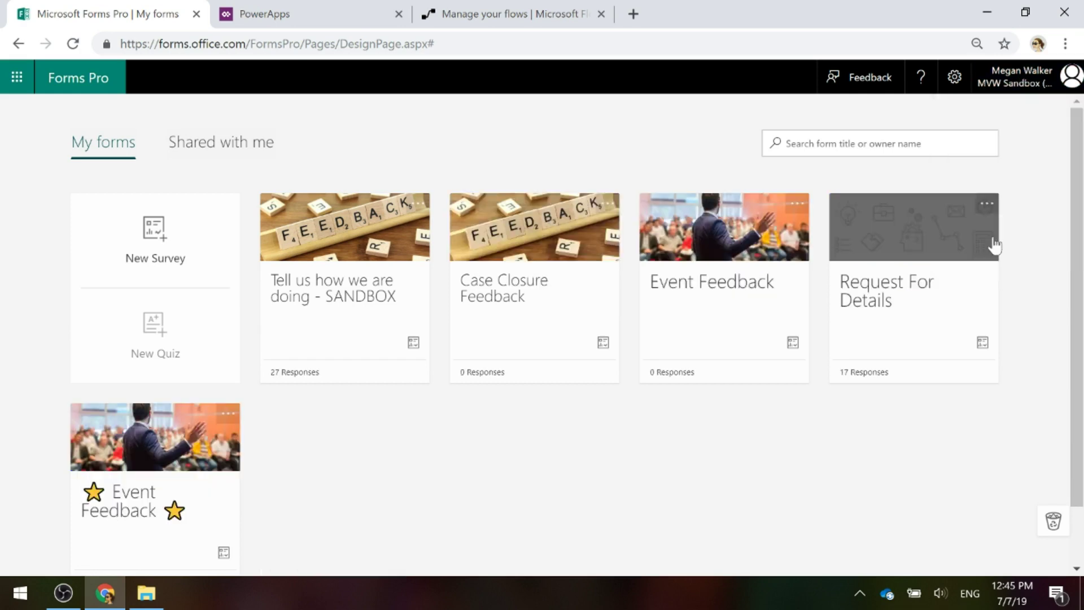
left_click(305, 303)
Step: From Send survey's 2 configured flows, open Create Invitation When Case Is Closed for editing
left_click(302, 113)
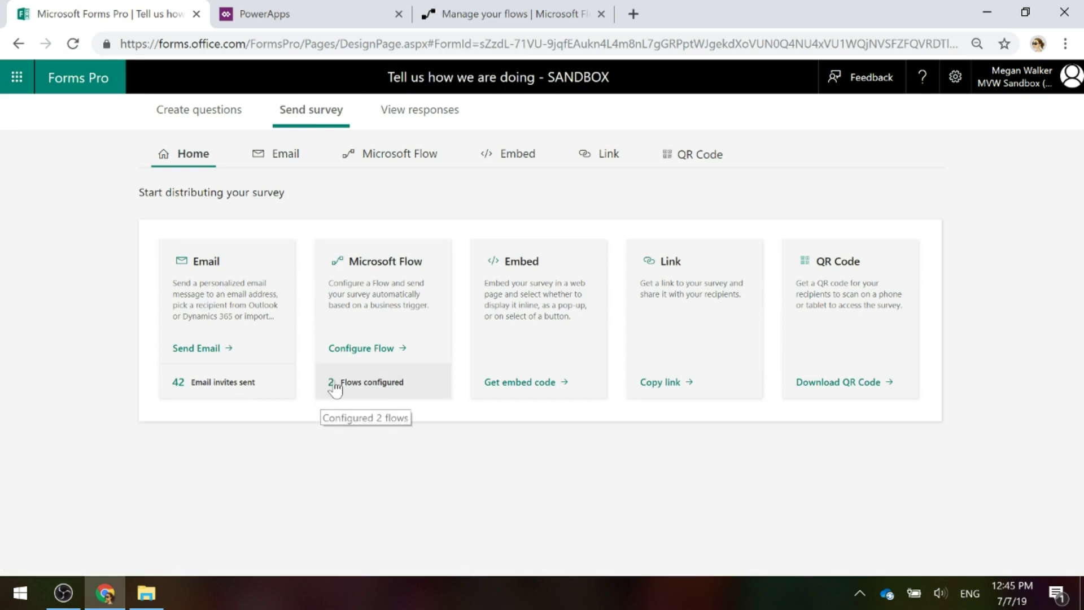
left_click(336, 388)
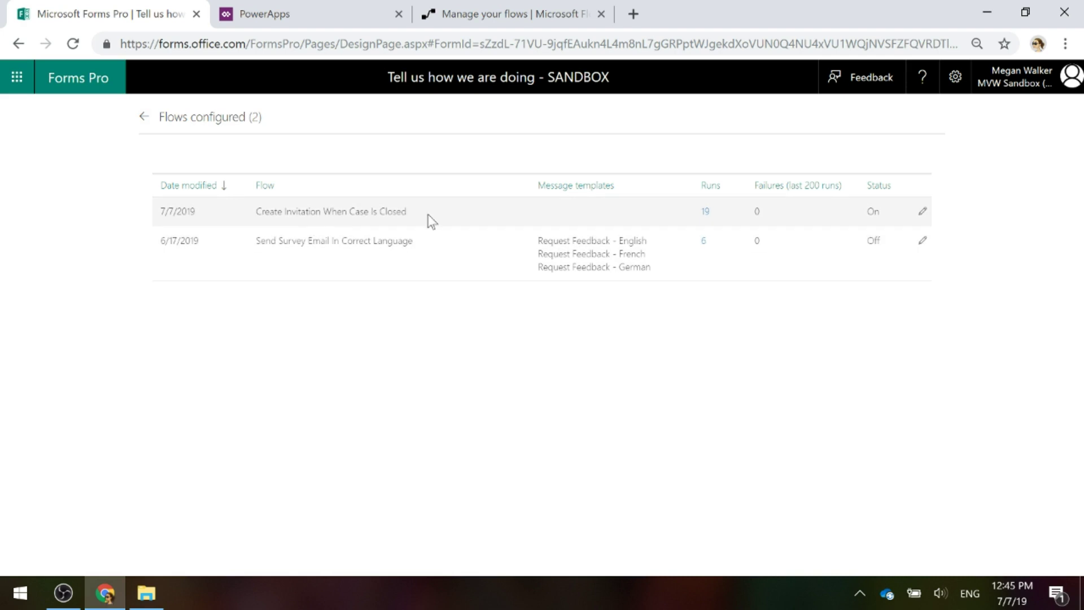
left_click(922, 213)
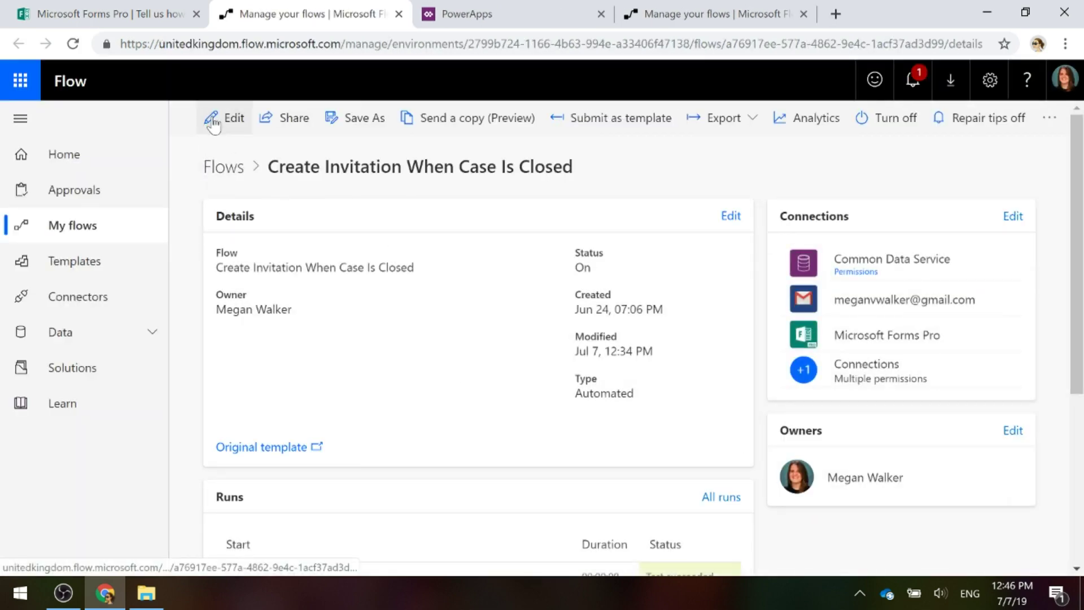
left_click(221, 125)
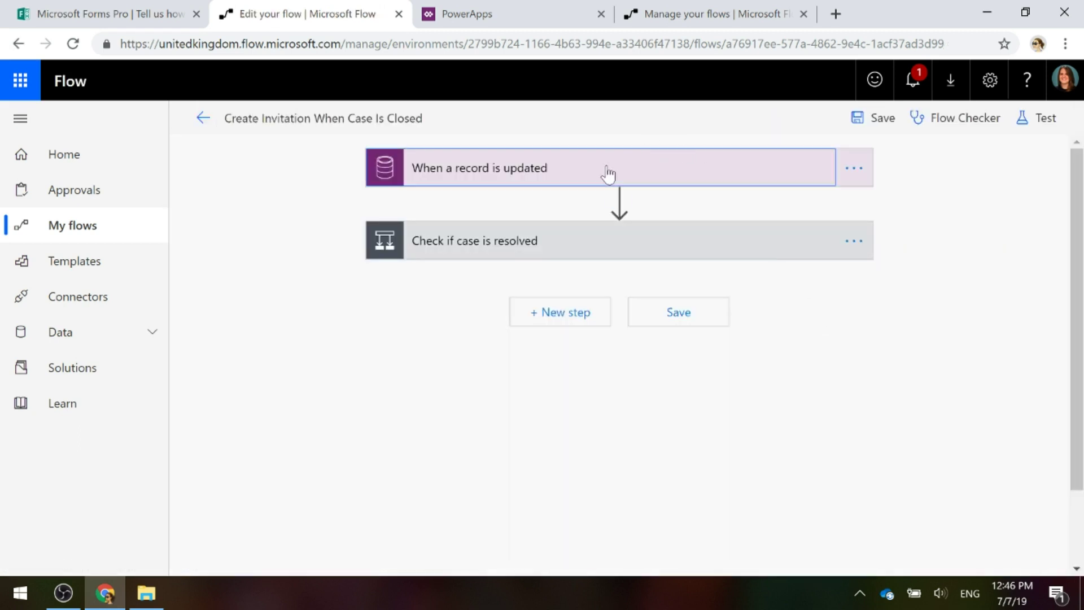
left_click(606, 171)
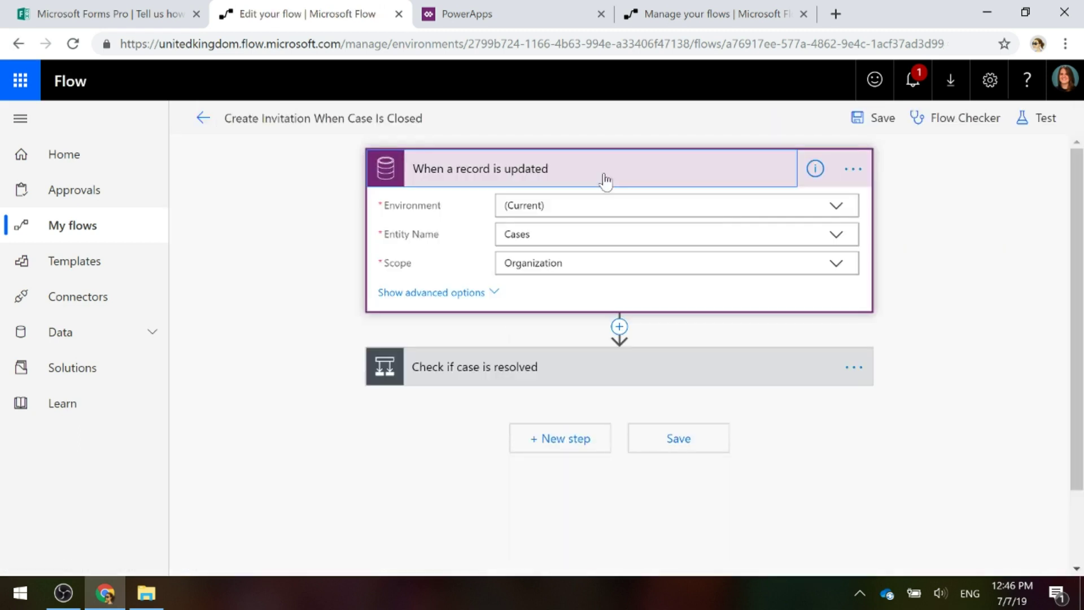
left_click(841, 210)
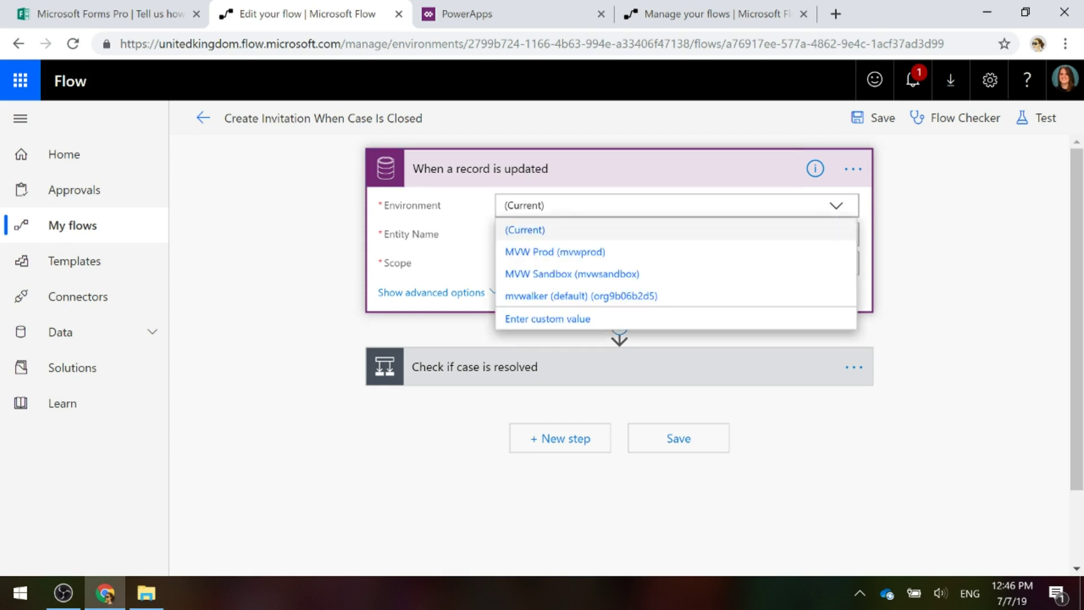
left_click(1065, 80)
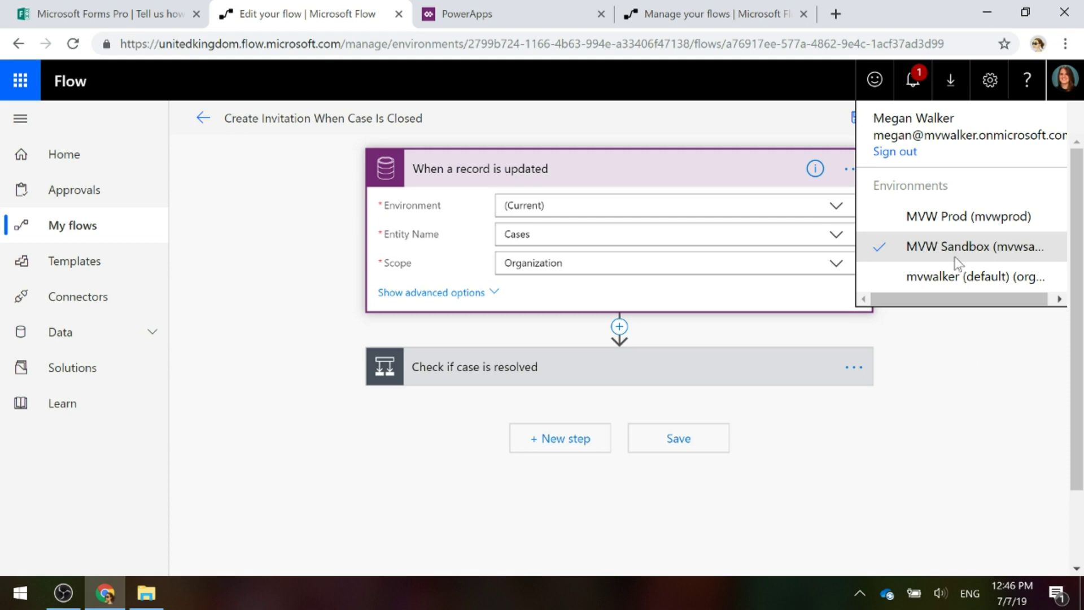
left_click(938, 391)
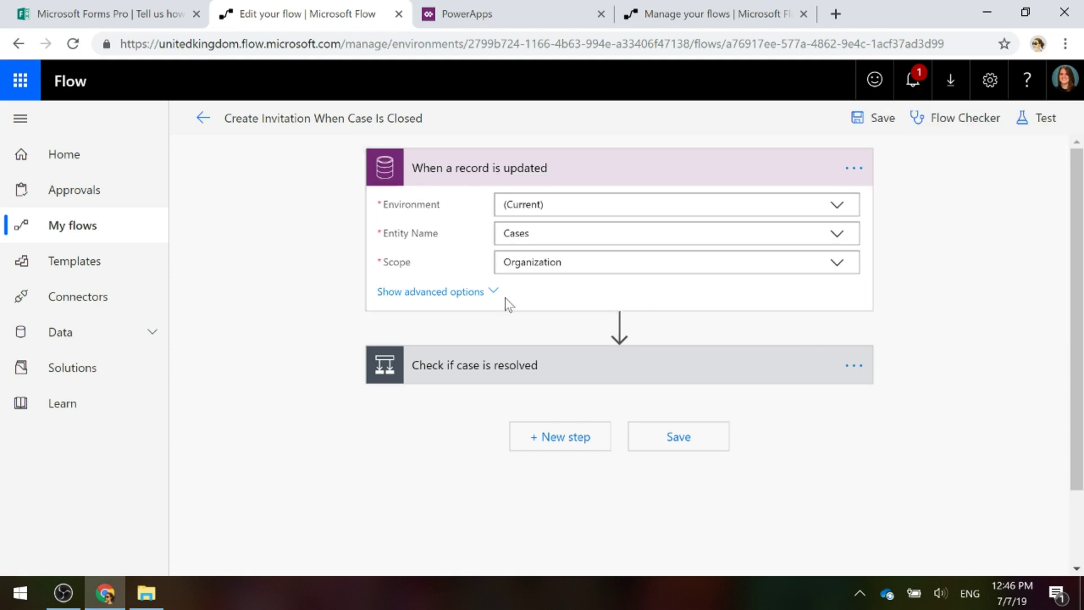
left_click(495, 375)
scroll(310, 376, "down", 6)
left_click(314, 236)
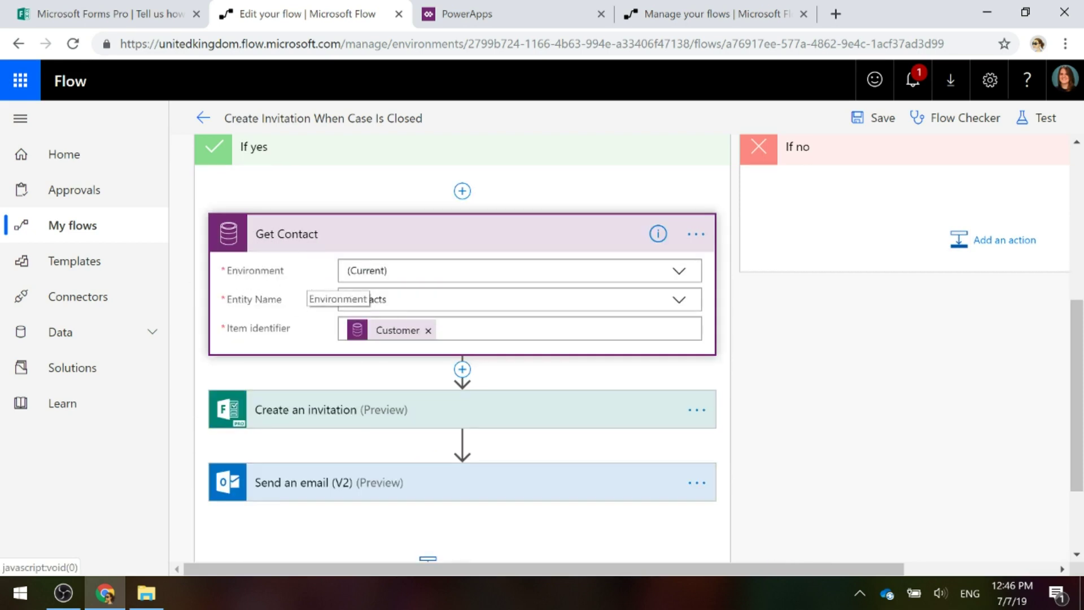
scroll(831, 387, "up", 6)
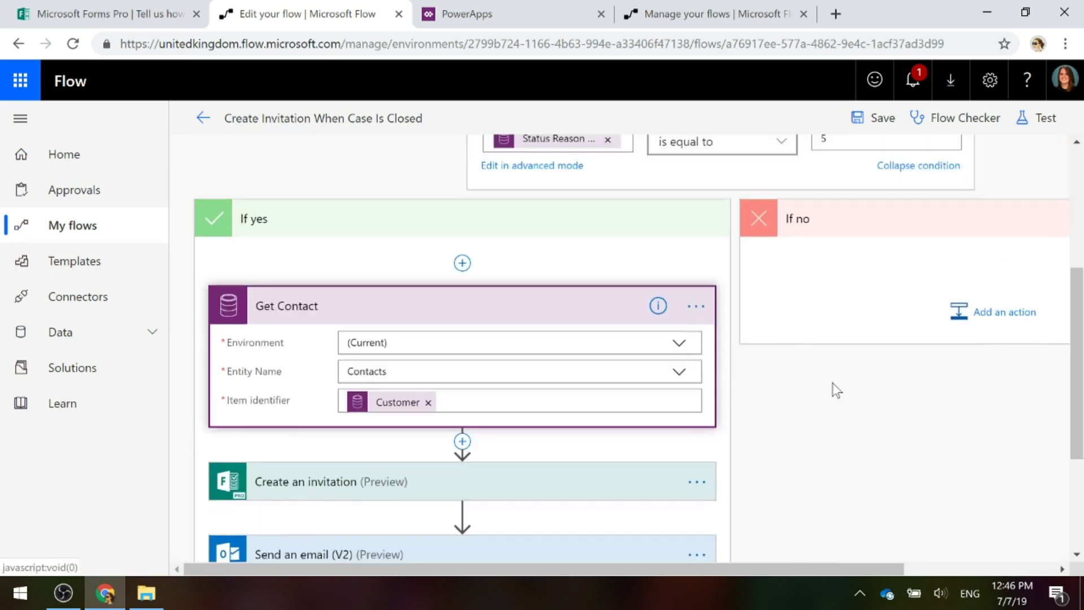
left_click(206, 121)
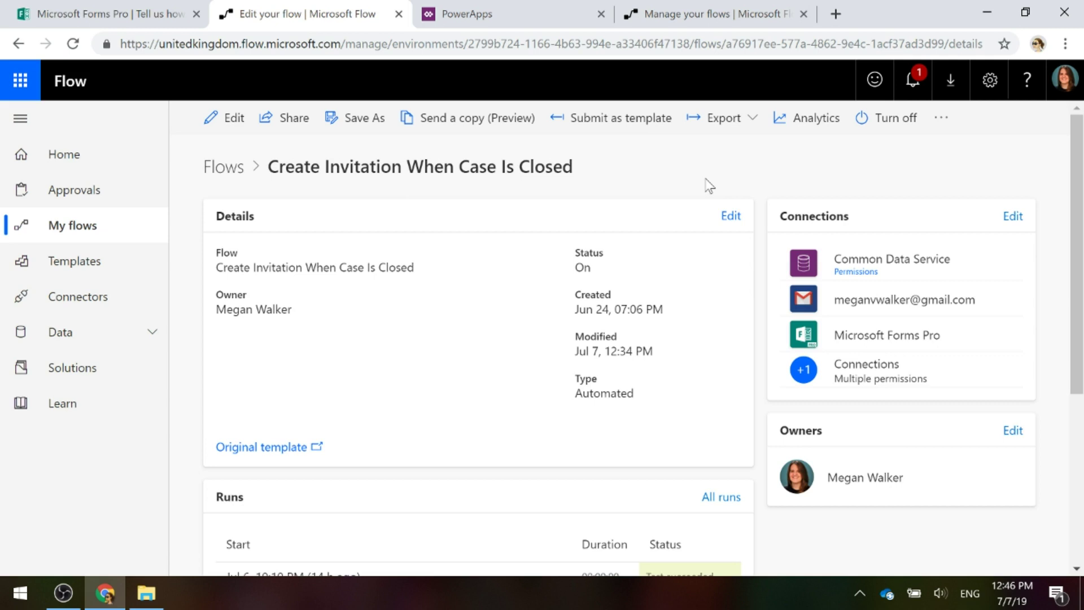
Step: Export the flow as a zip package named Case Closure Feedback Survey
left_click(734, 131)
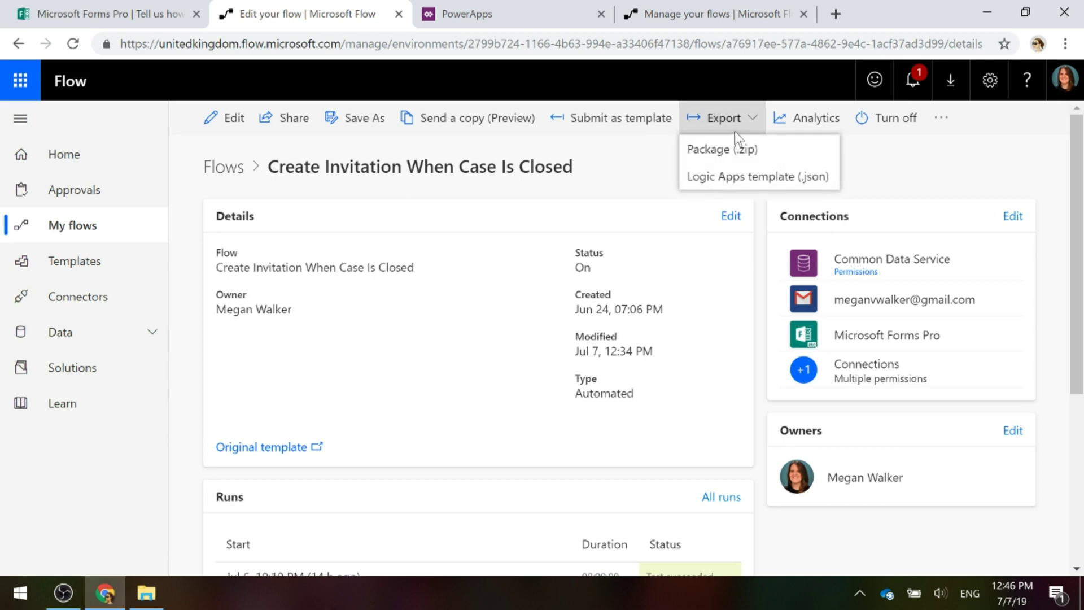
left_click(791, 151)
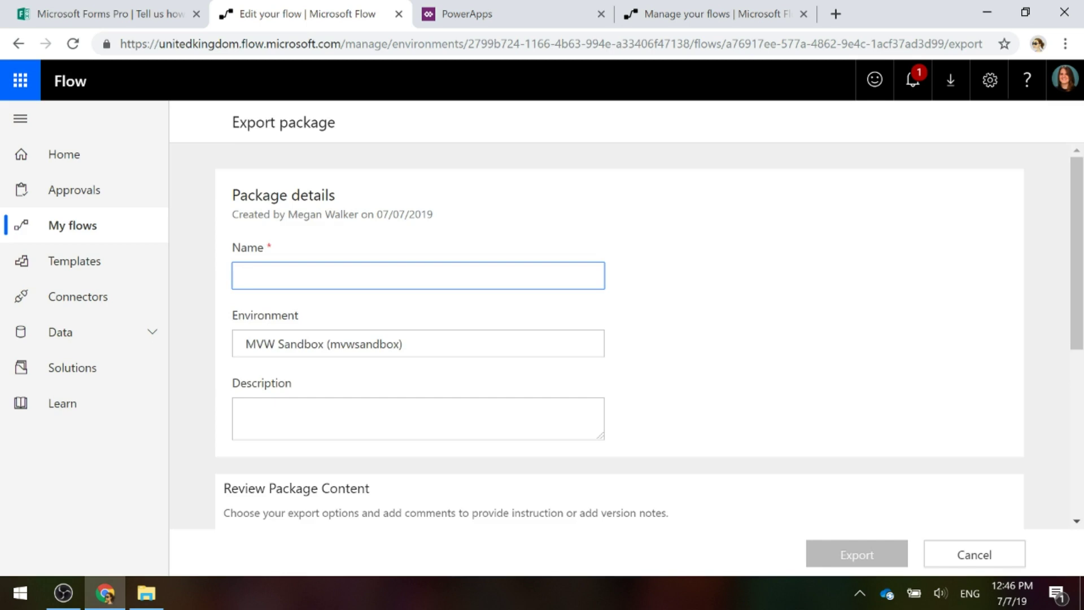
type("Cas")
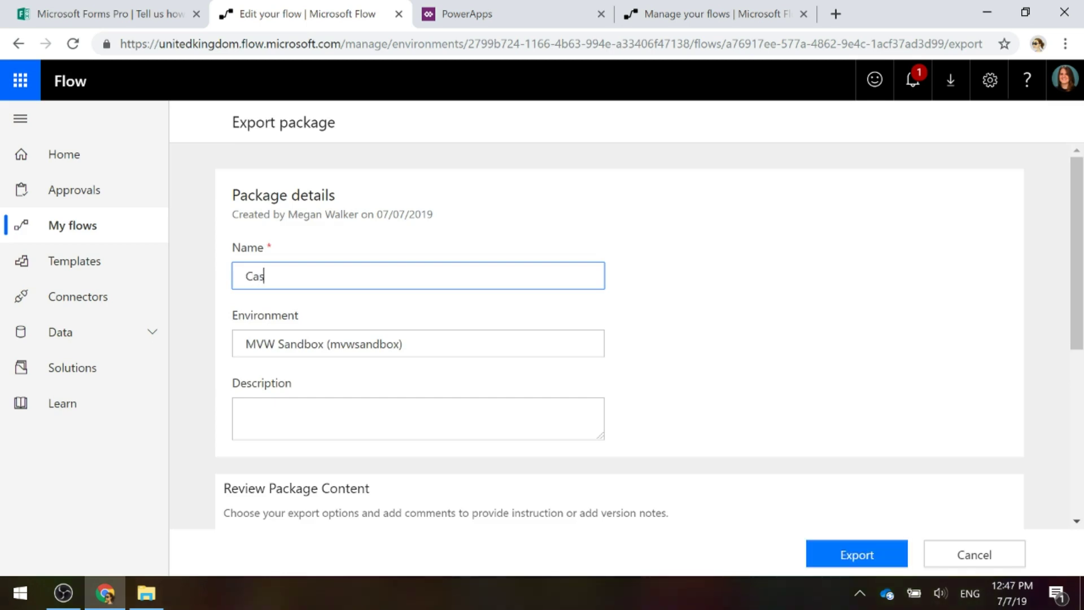
type("e Closure Fe")
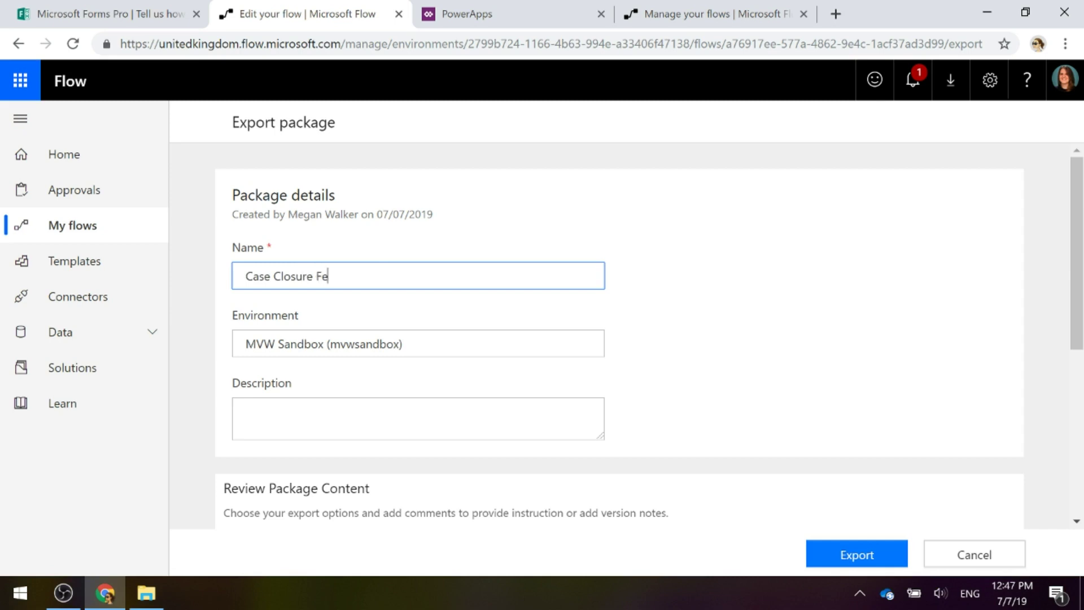
type("edback Survey")
scroll(600, 339, "down", 6)
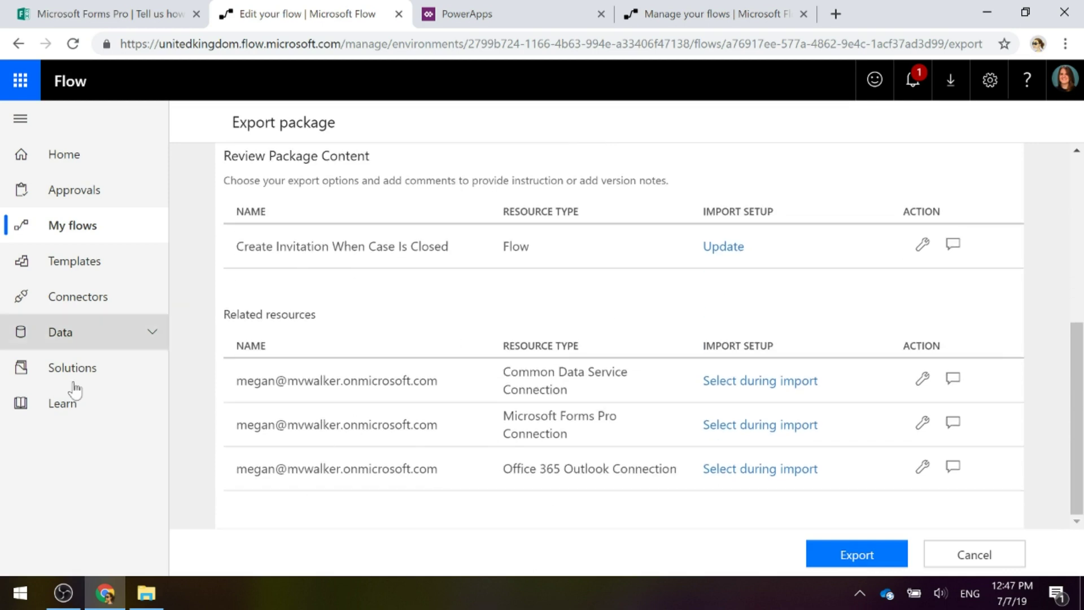
left_click(844, 567)
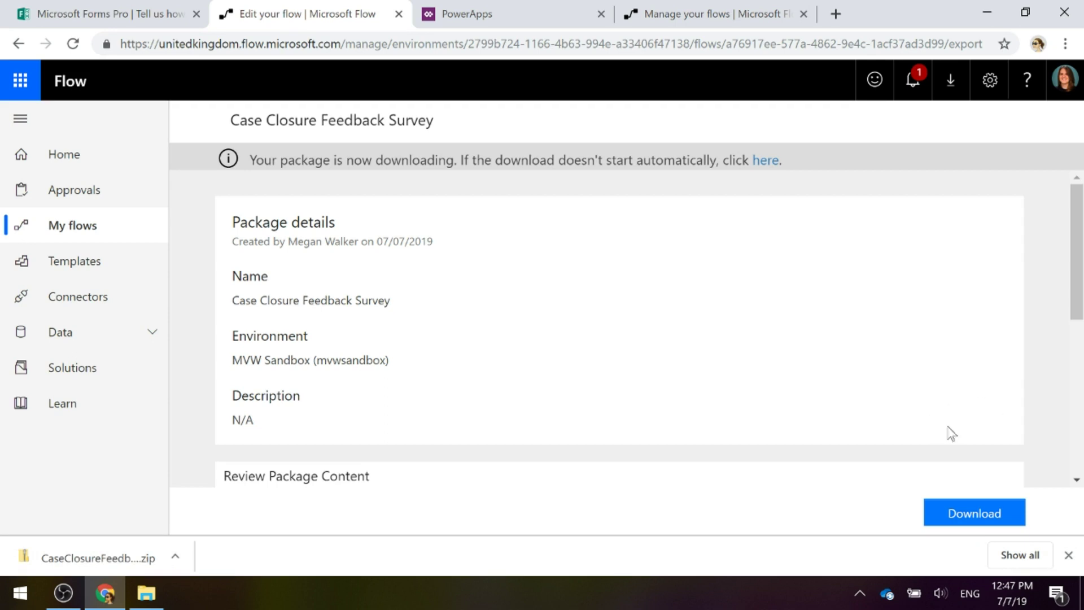
Step: Dismiss the download notice and switch Flow to the MVW Prod environment
left_click(1068, 555)
left_click(1052, 86)
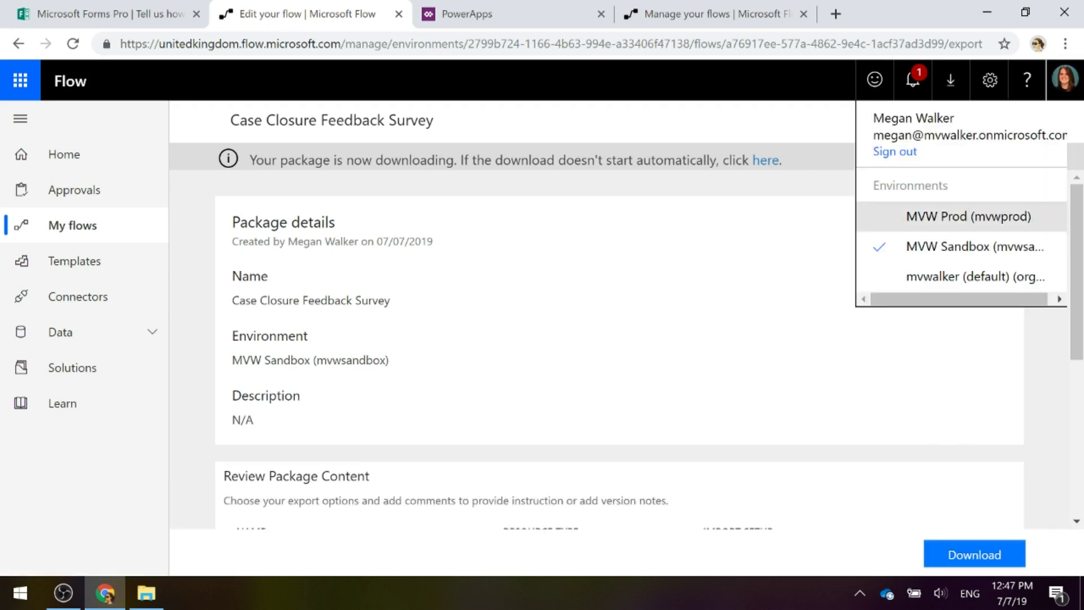
left_click(954, 215)
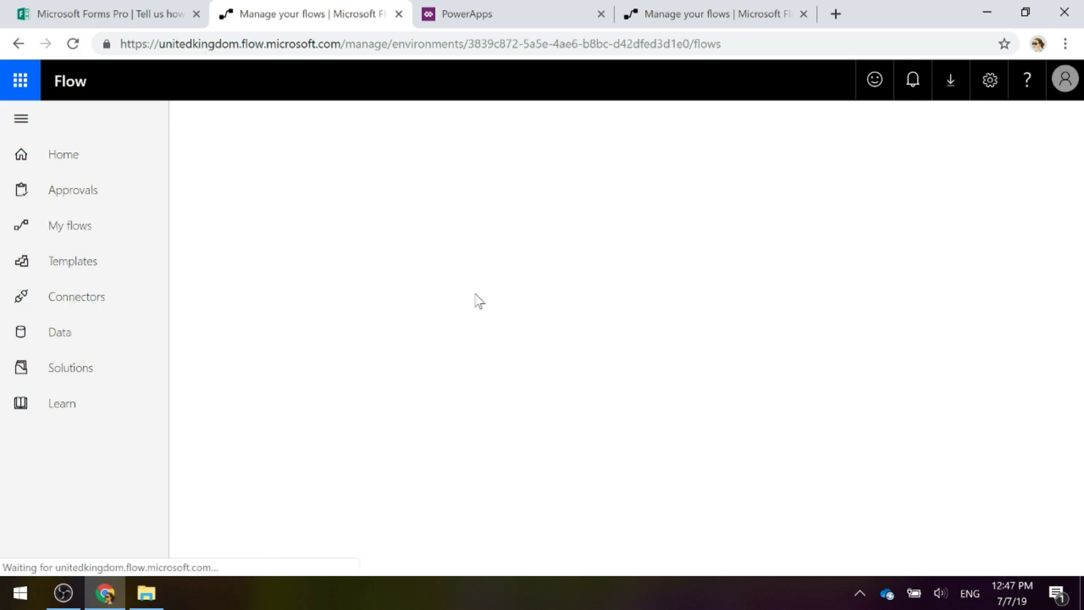
Step: Recheck the environments list to confirm MVW Prod is selected
mouse_move(689, 319)
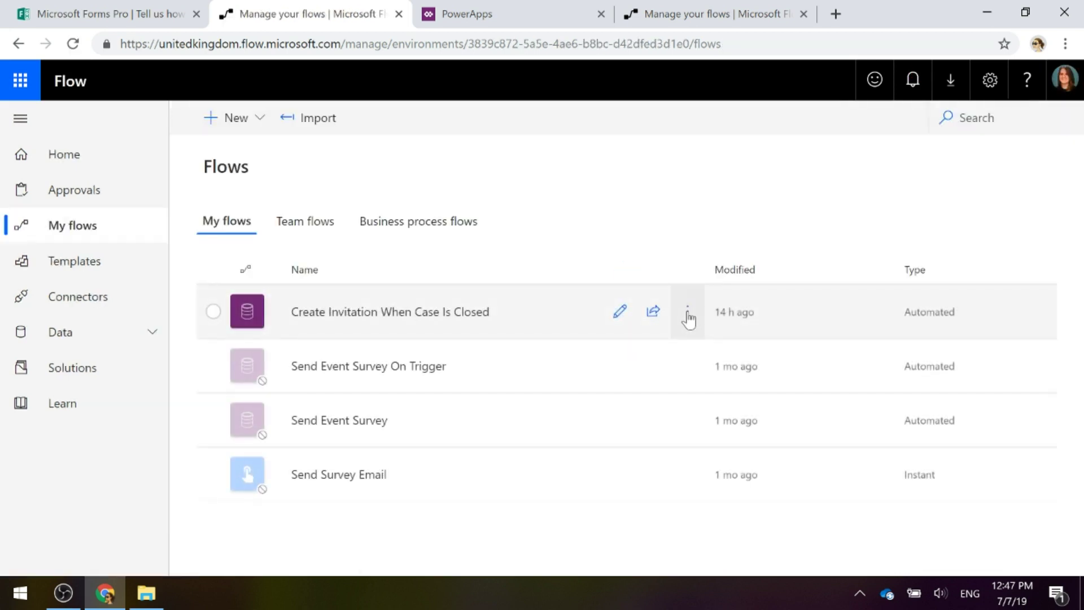
left_click(1064, 82)
left_click(639, 217)
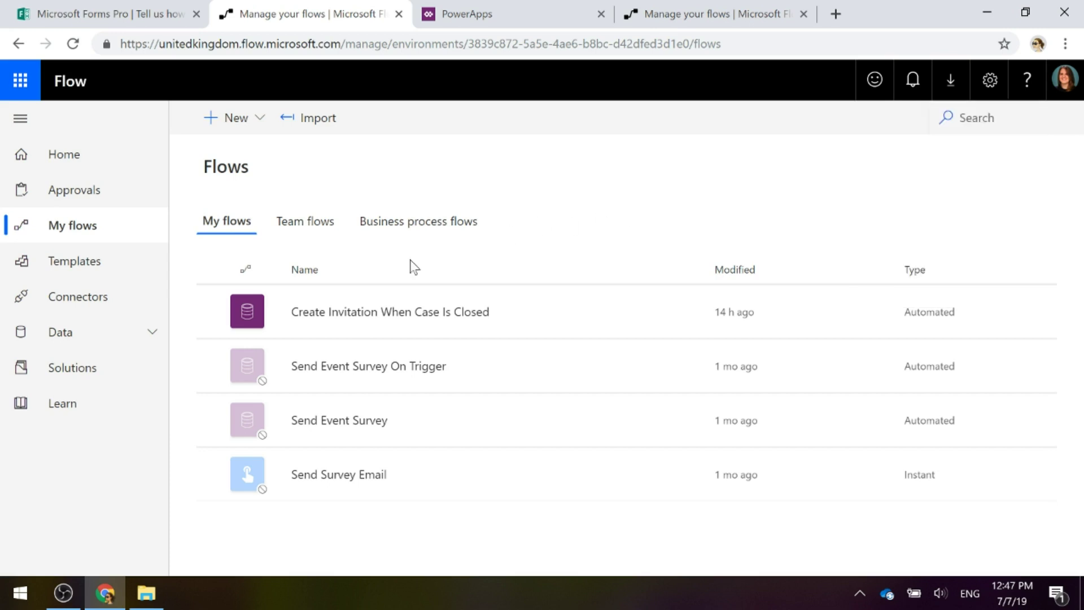
left_click(300, 129)
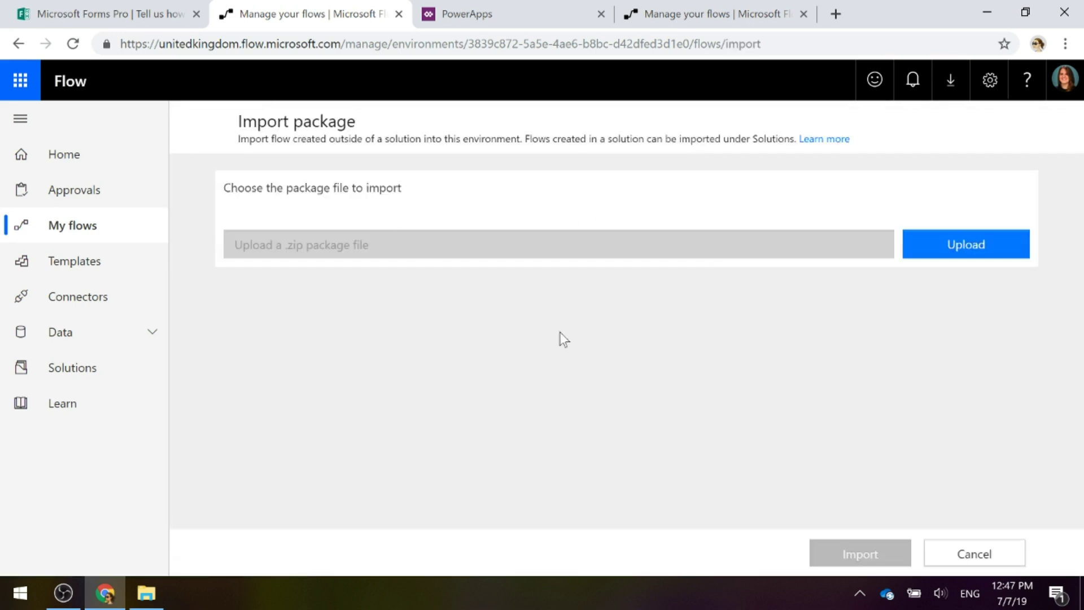
left_click(957, 252)
left_click(282, 117)
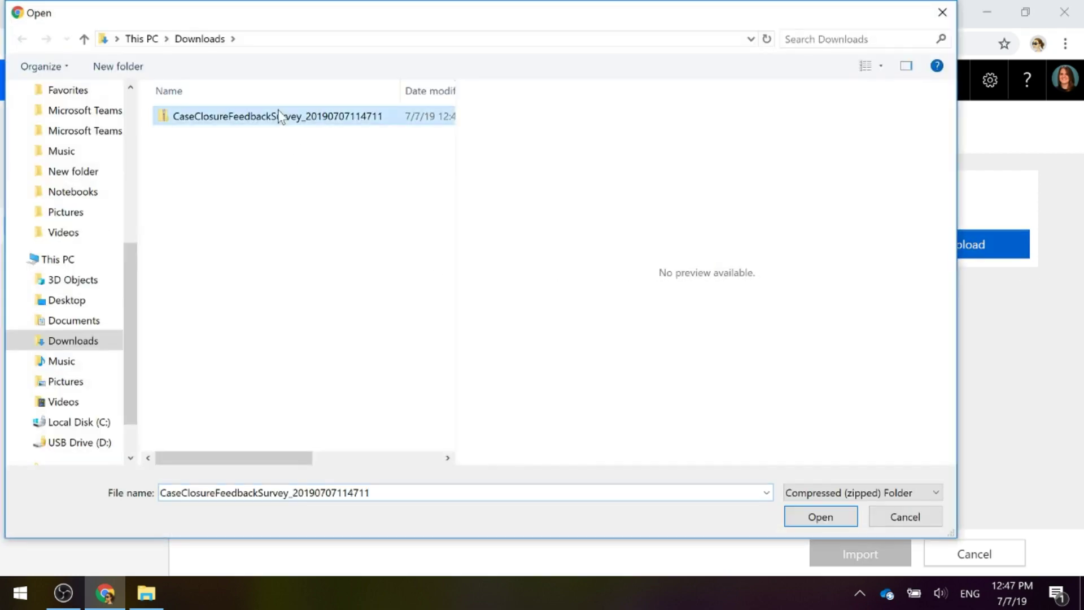
Step: Upload the selected CaseClosureFeedbackSurvey zip to the Import package page
left_click(808, 516)
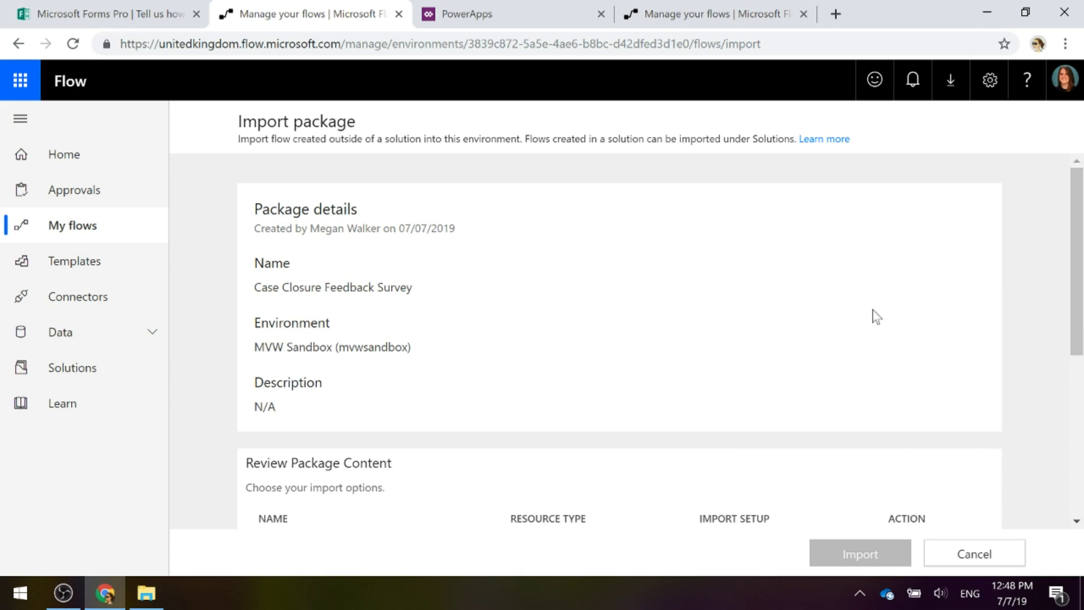
Step: Set the Create Invitation When Case Is Closed flow's import setup to Create as new
scroll(981, 266, "down", 5)
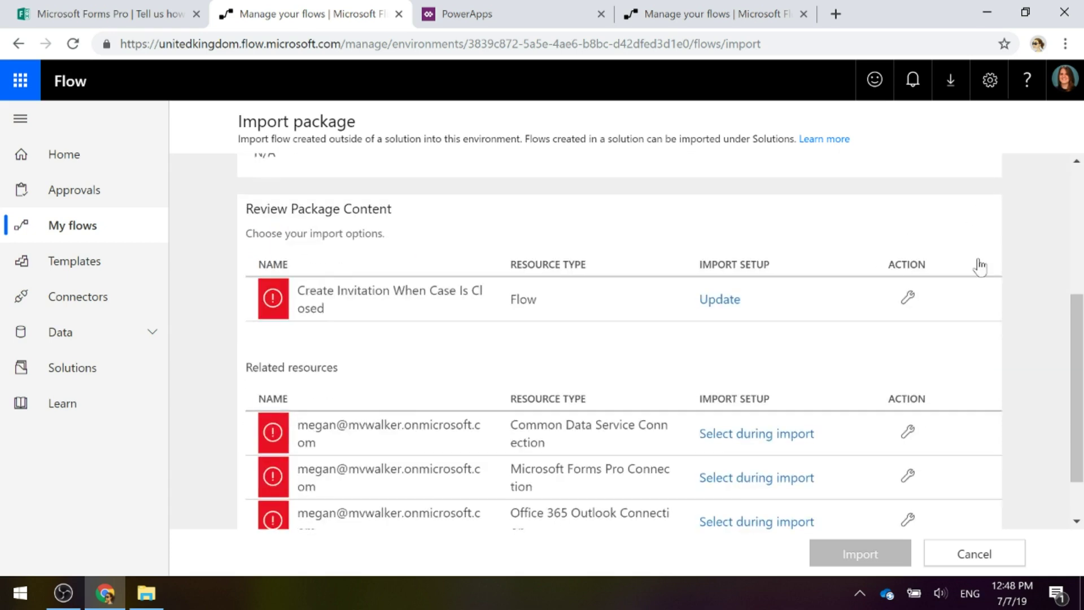
scroll(1001, 247, "up", 5)
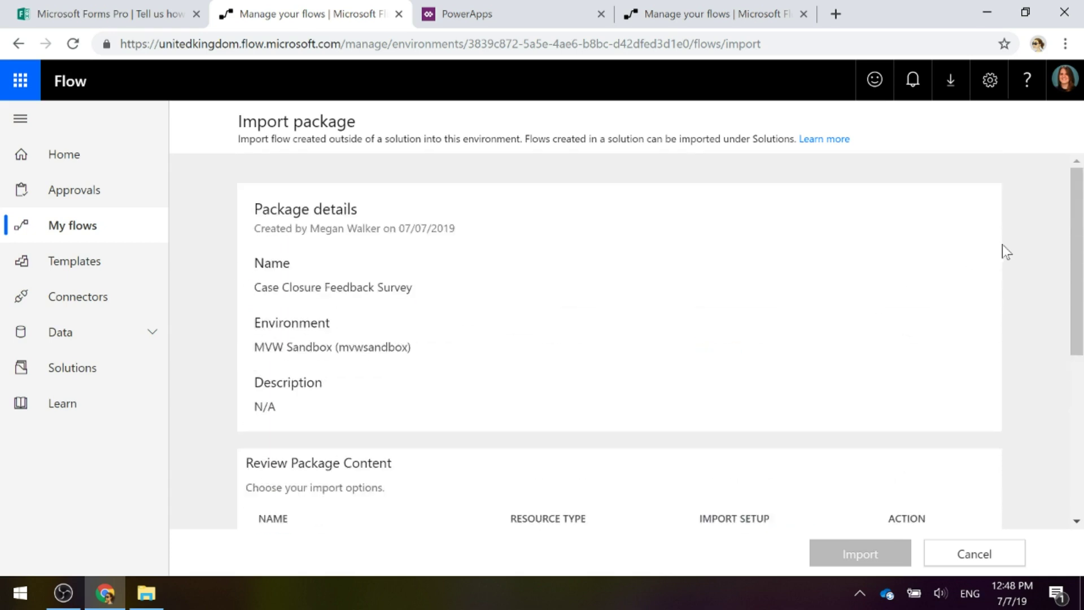
scroll(1002, 252, "down", 5)
scroll(906, 325, "up", 2)
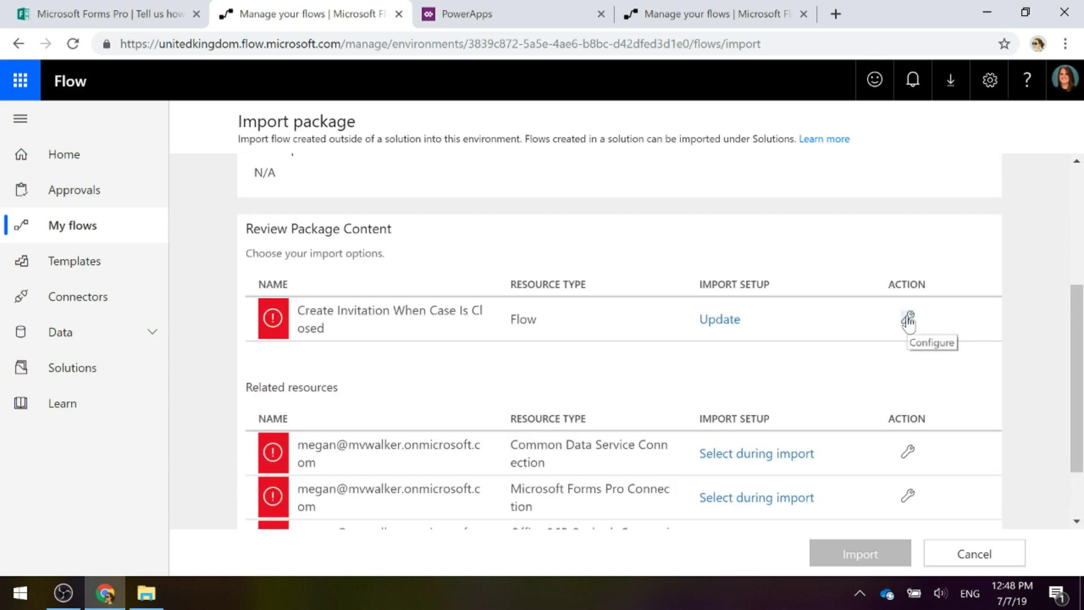
left_click(908, 320)
left_click(1038, 207)
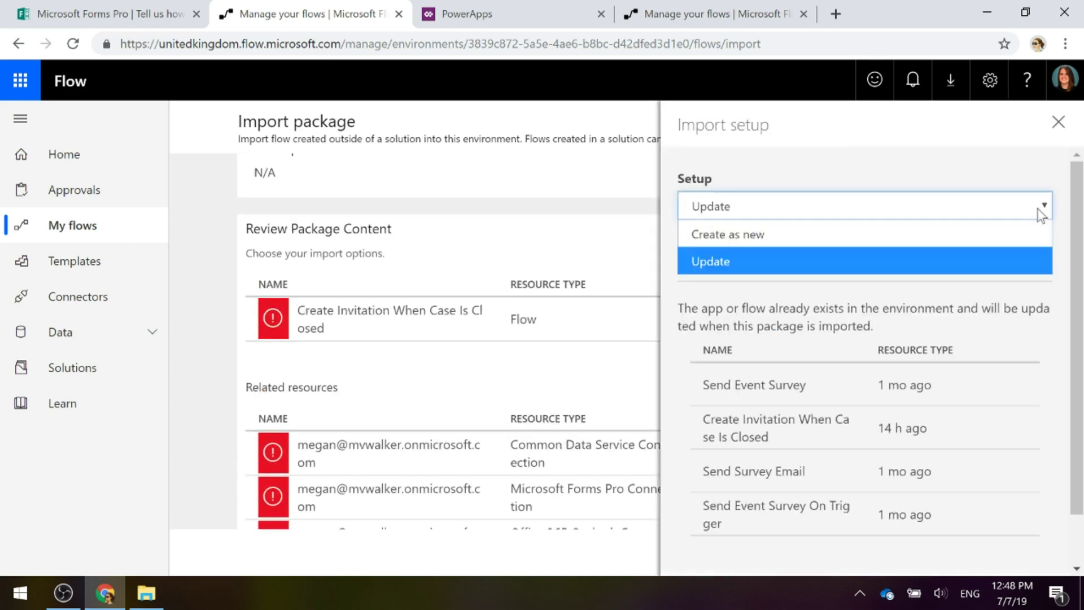
left_click(845, 236)
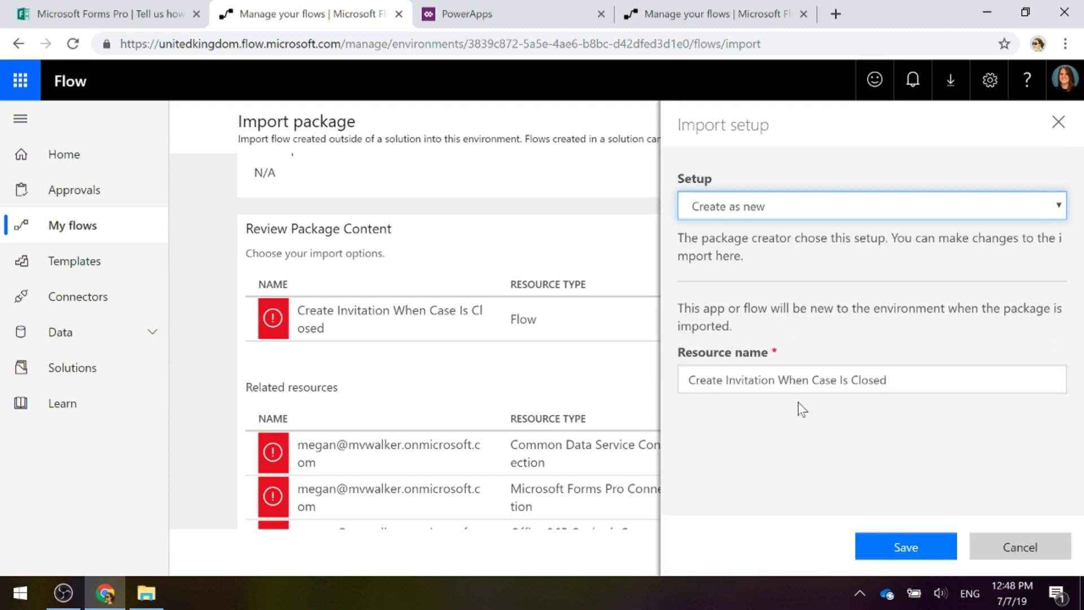
left_click(905, 549)
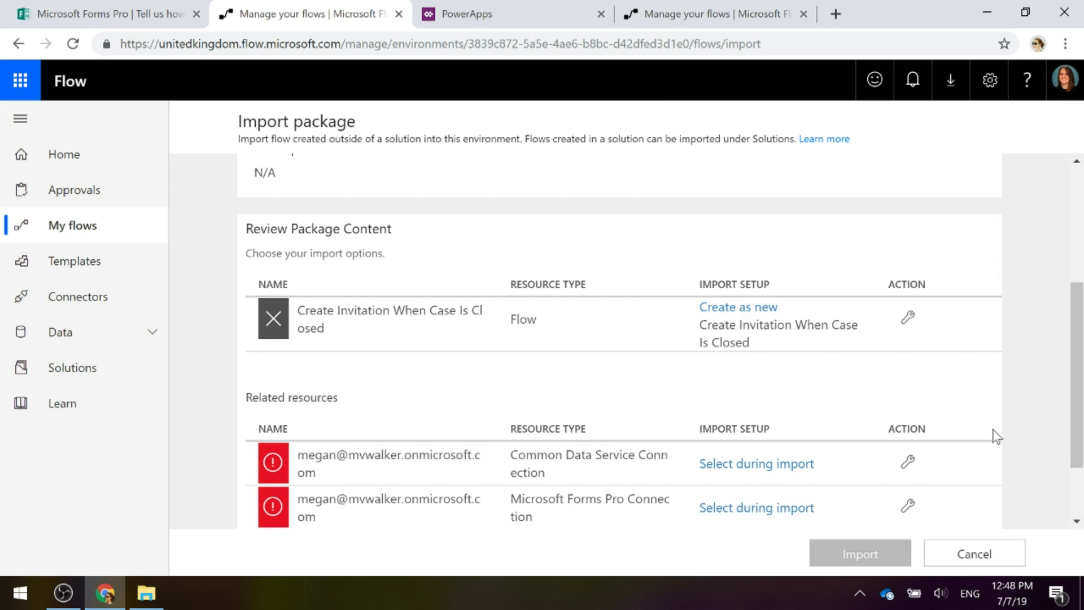
Step: Choose the existing Common Data Service, Forms Pro and Office 365 Outlook connections, then import the package
scroll(996, 436, "down", 2)
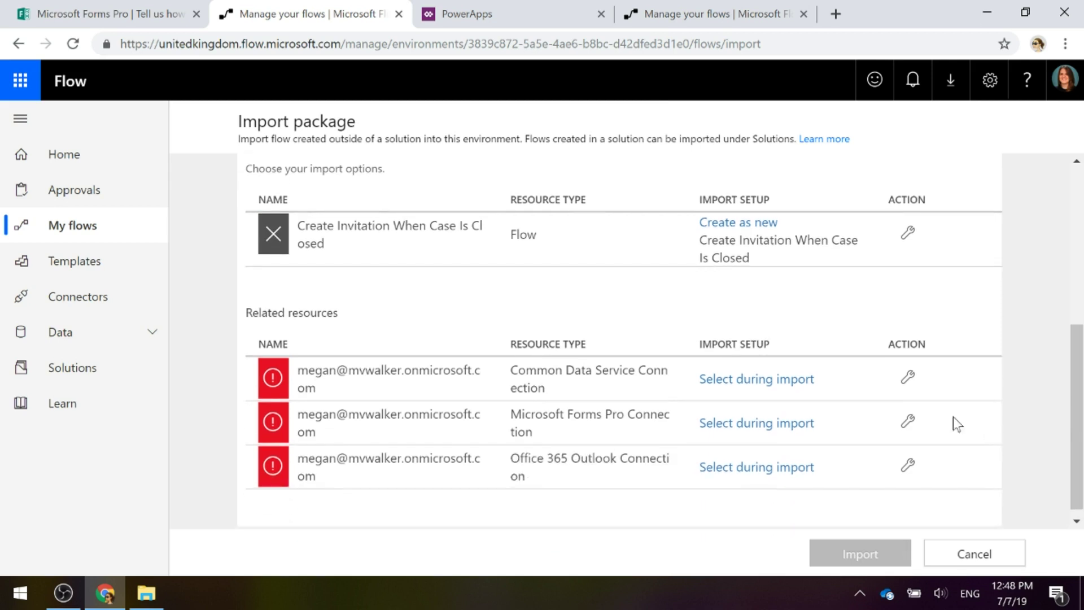
left_click(907, 377)
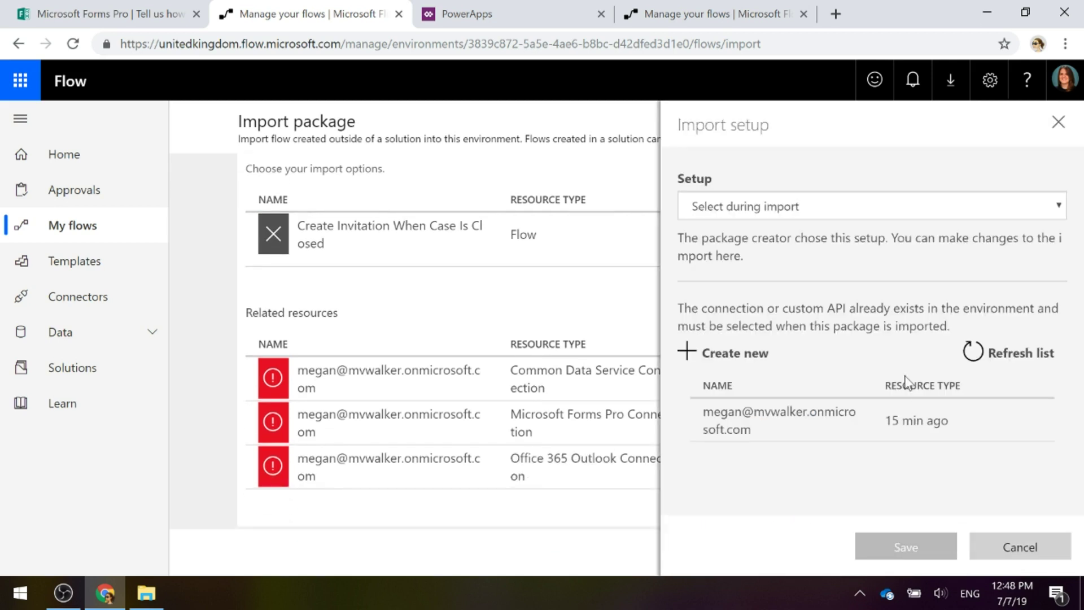
left_click(842, 442)
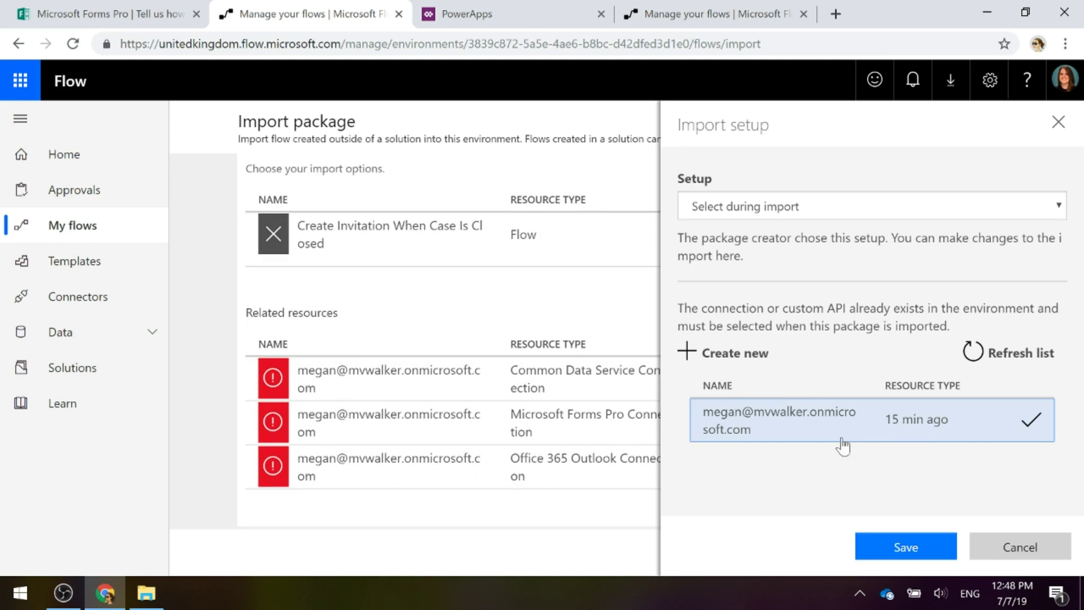
left_click(906, 551)
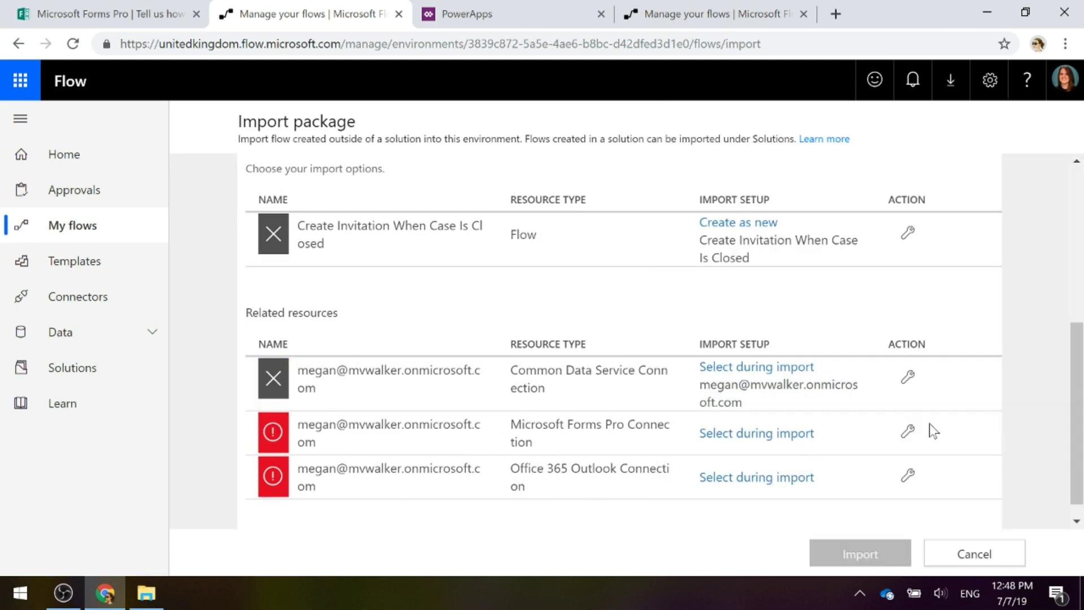
left_click(908, 431)
left_click(988, 421)
left_click(903, 546)
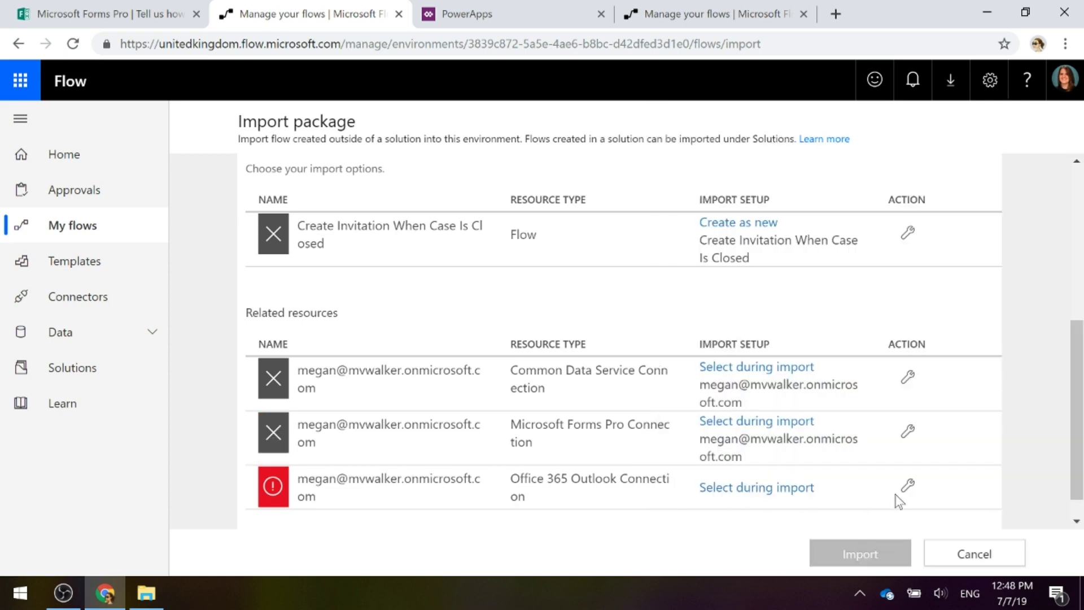
left_click(909, 485)
left_click(843, 442)
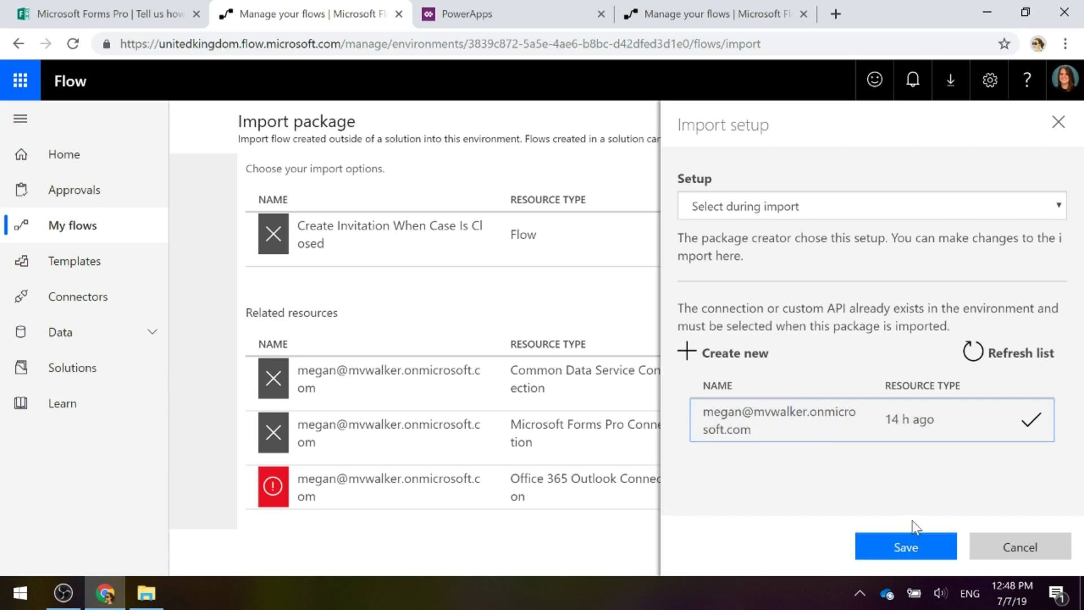
left_click(903, 547)
scroll(915, 434, "down", 1)
left_click(856, 556)
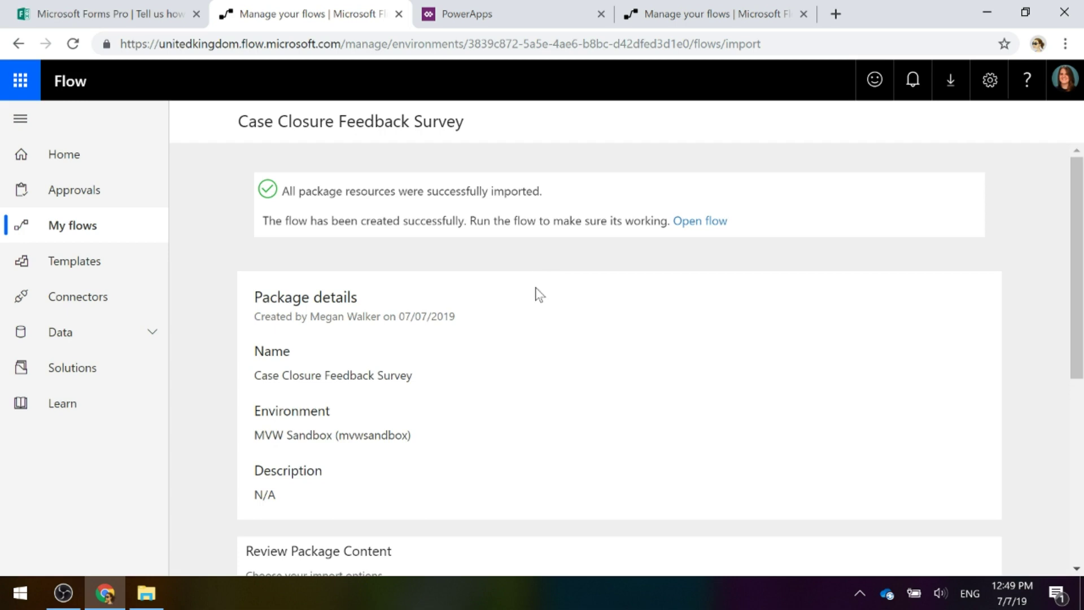
Step: Refresh My flows and open Create Invitation When Case Is Closed - 2 for editing
left_click(87, 229)
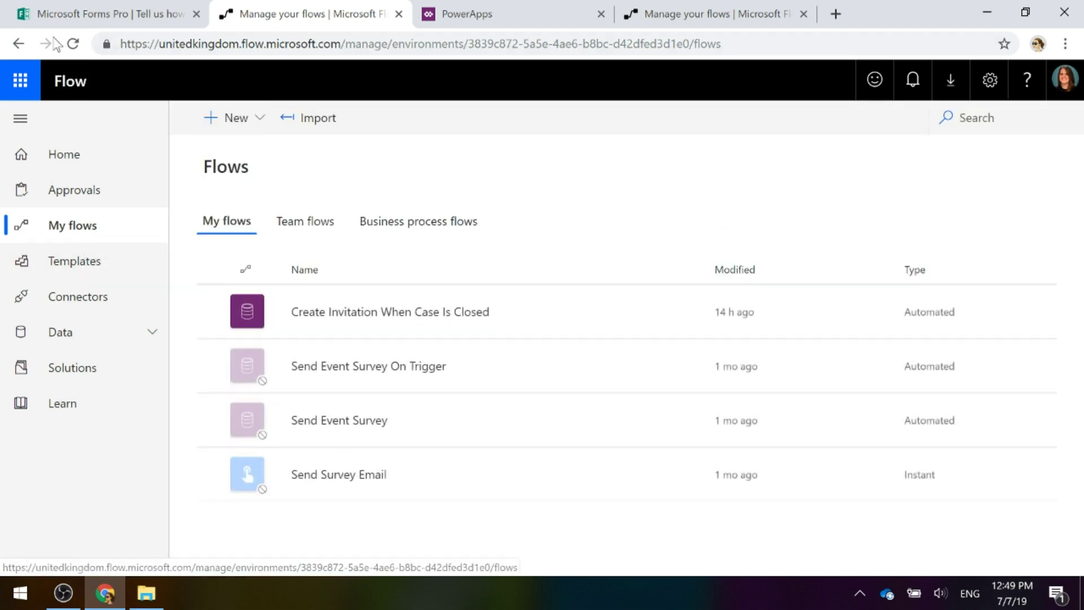
left_click(72, 43)
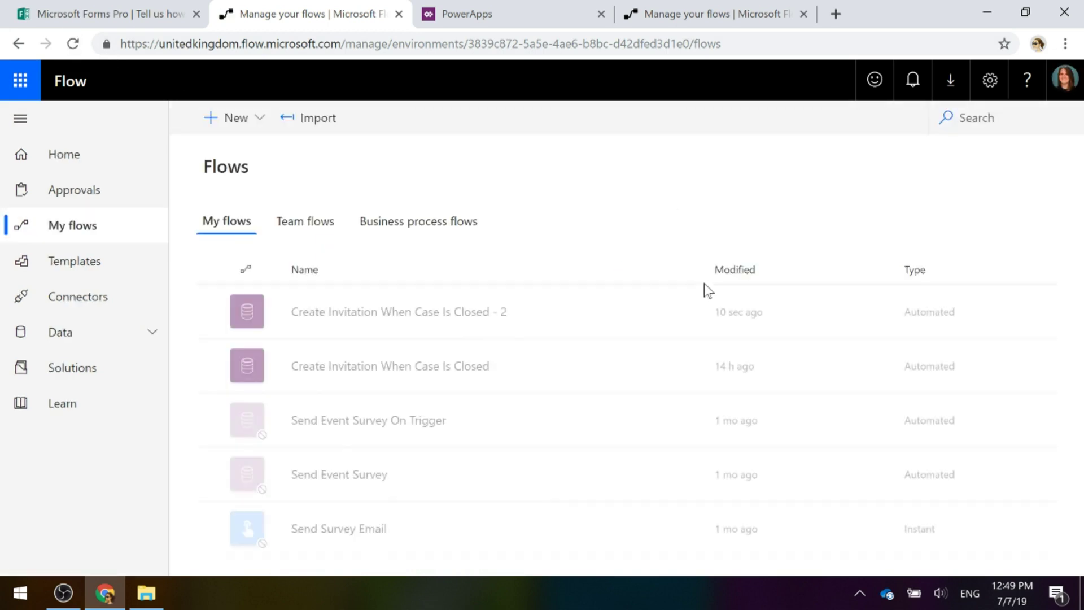
left_click(416, 313)
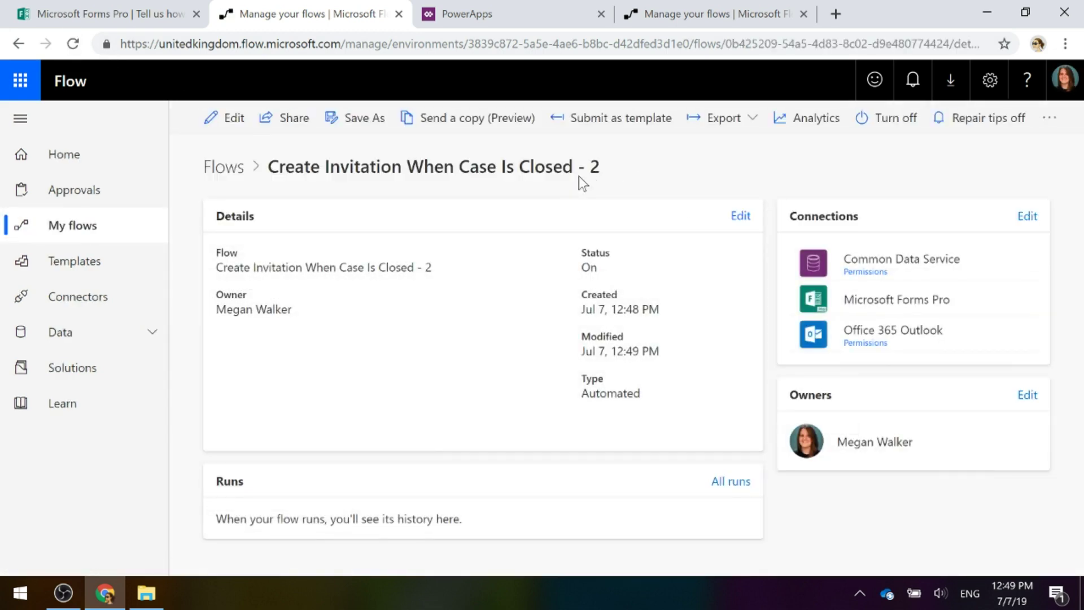
left_click(224, 117)
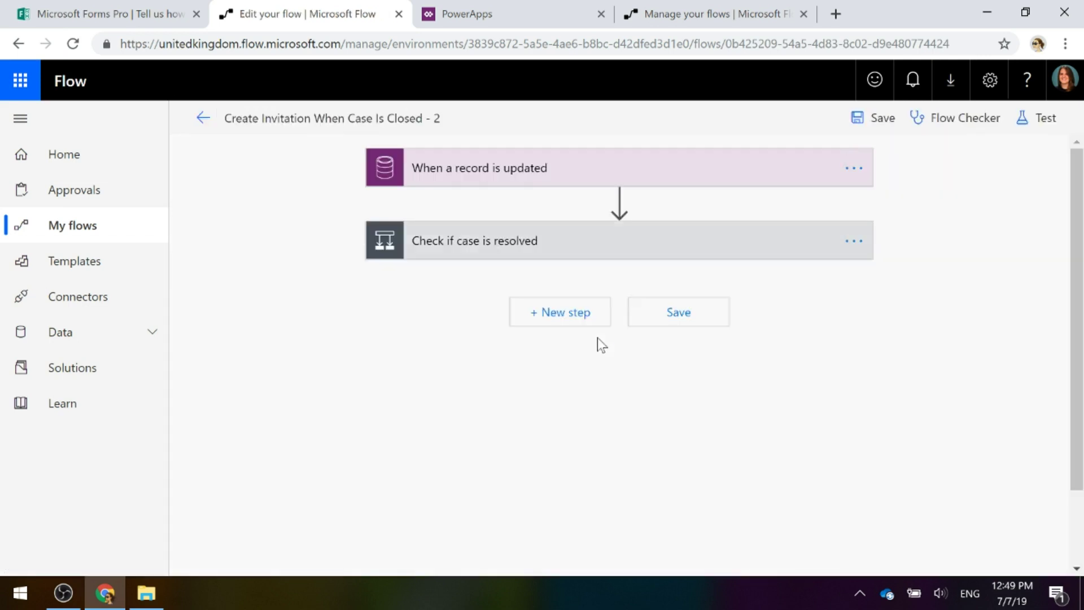
Step: Expand the trigger and the Check if case is resolved condition down to Create an invitation
left_click(500, 175)
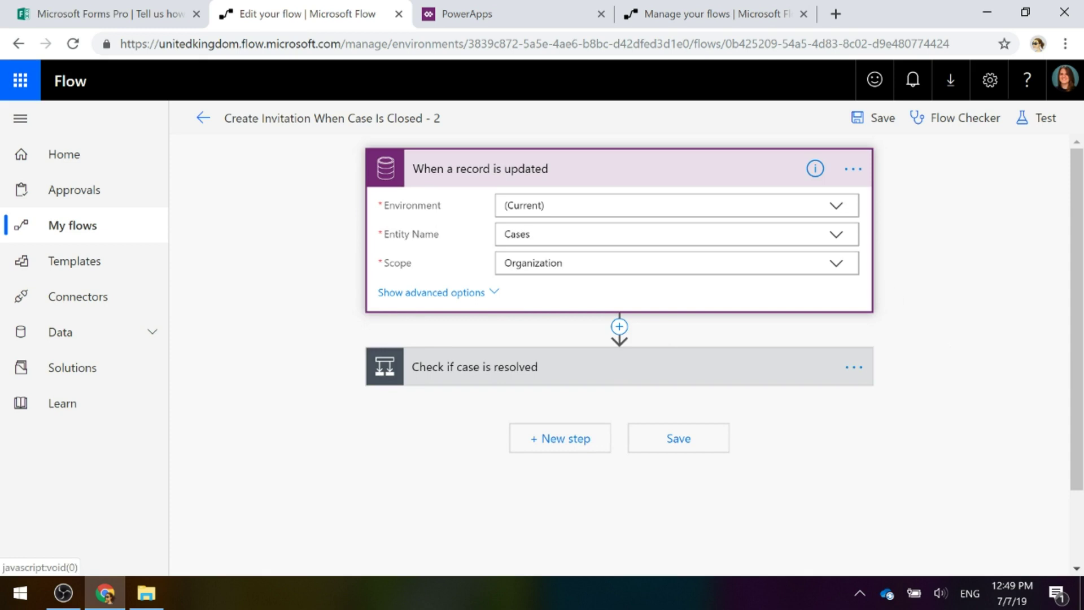
left_click(1065, 80)
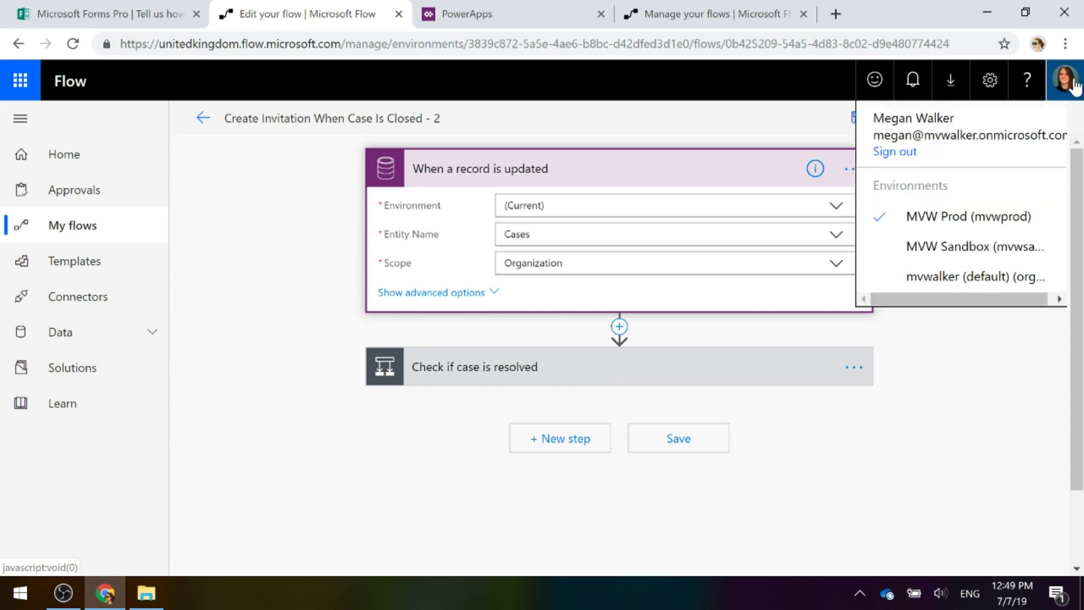
left_click(912, 390)
left_click(515, 368)
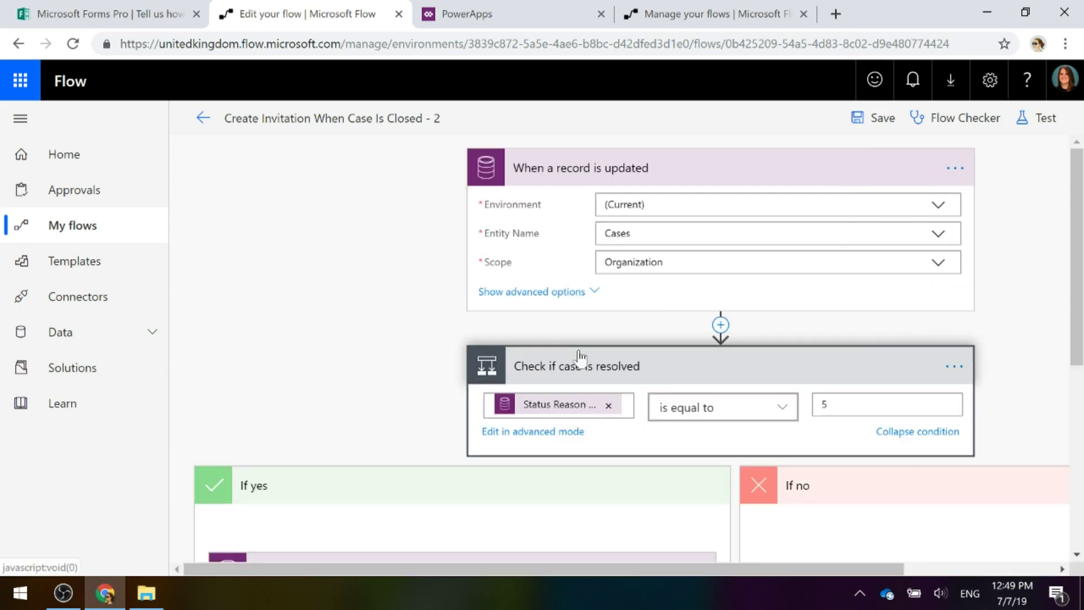
scroll(910, 332, "down", 5)
scroll(909, 332, "down", 1)
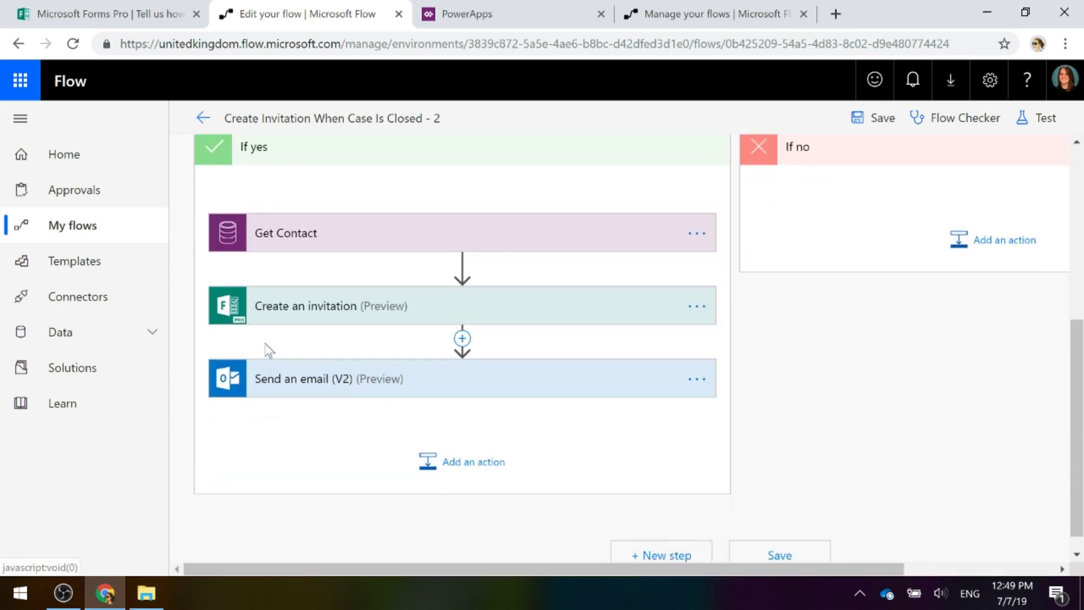
left_click(339, 319)
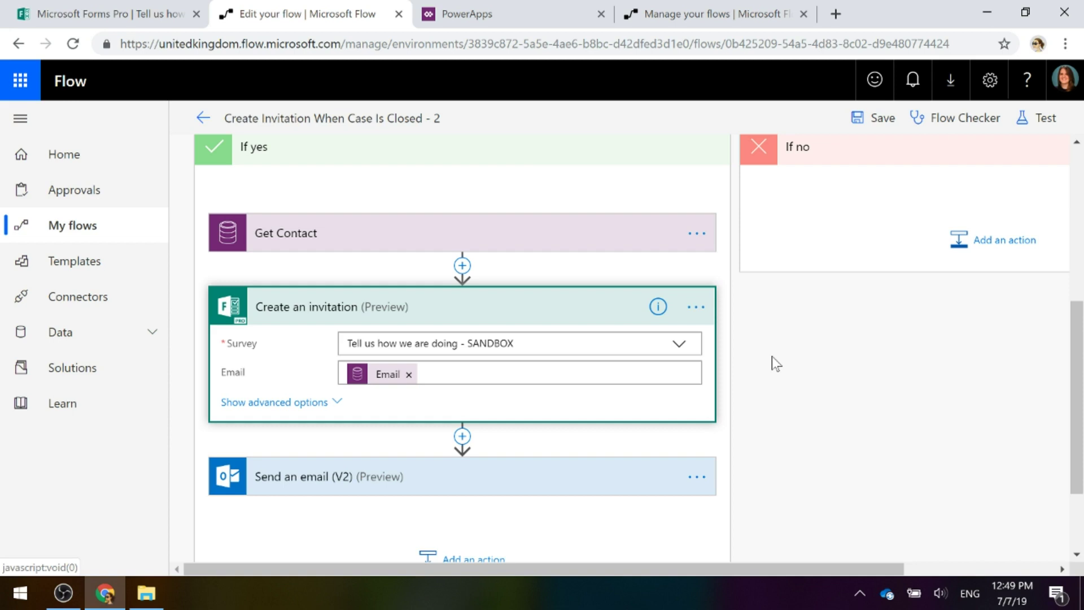
Step: Browse the Create an invitation Survey list, leave it on the SANDBOX survey, and return to Forms Pro
left_click(680, 347)
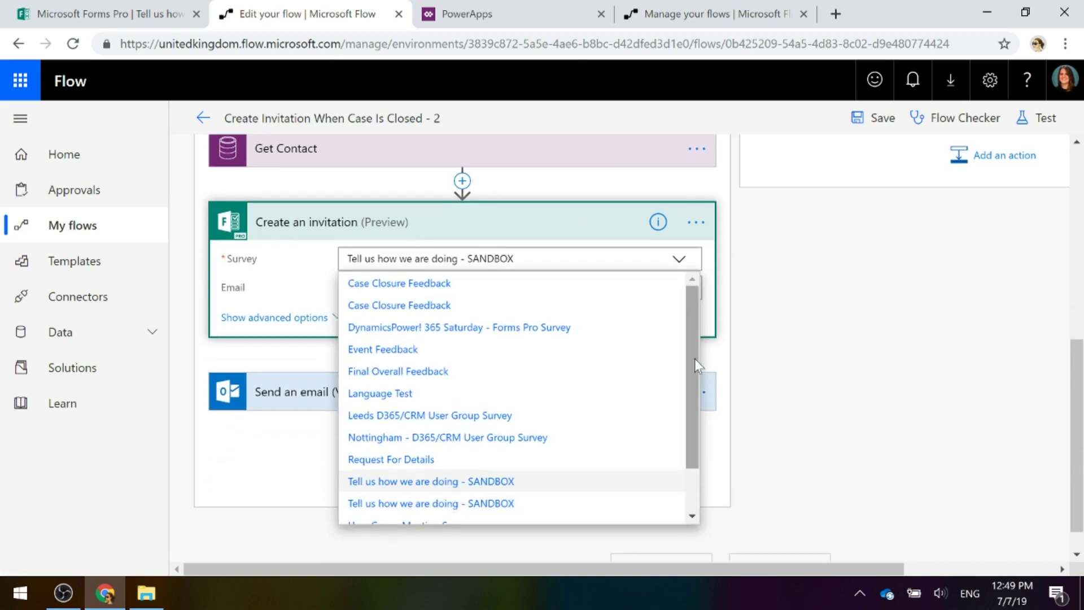
left_click_drag(695, 358, 695, 411)
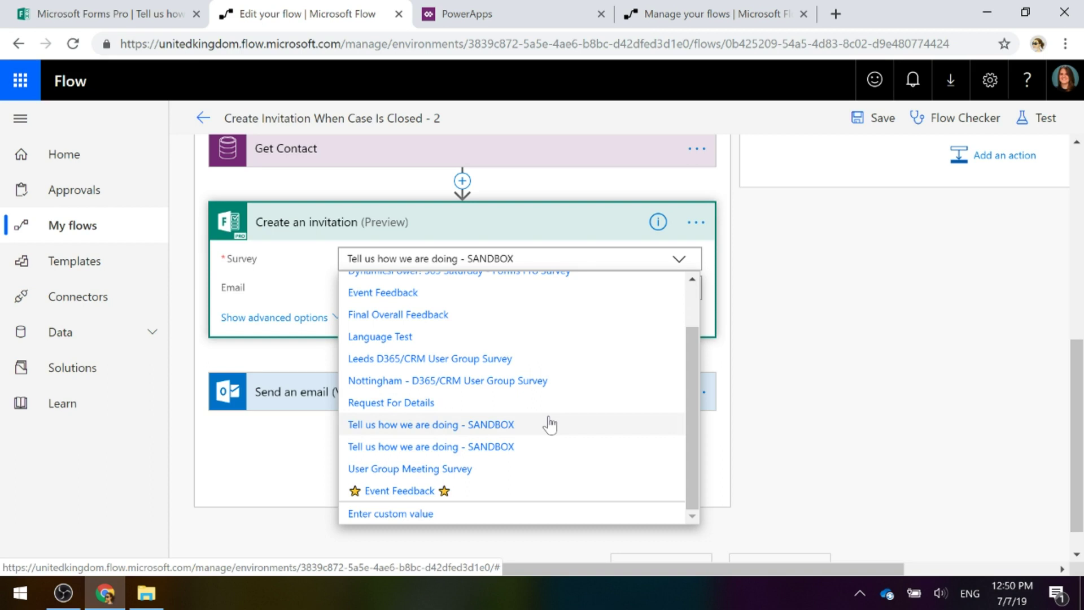
left_click(799, 394)
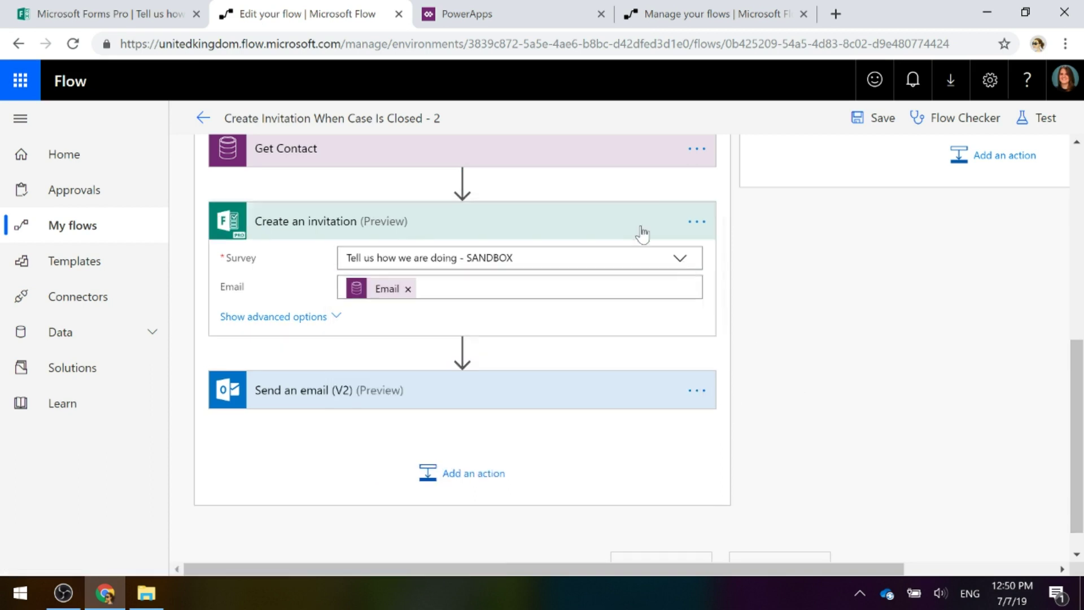
left_click(95, 9)
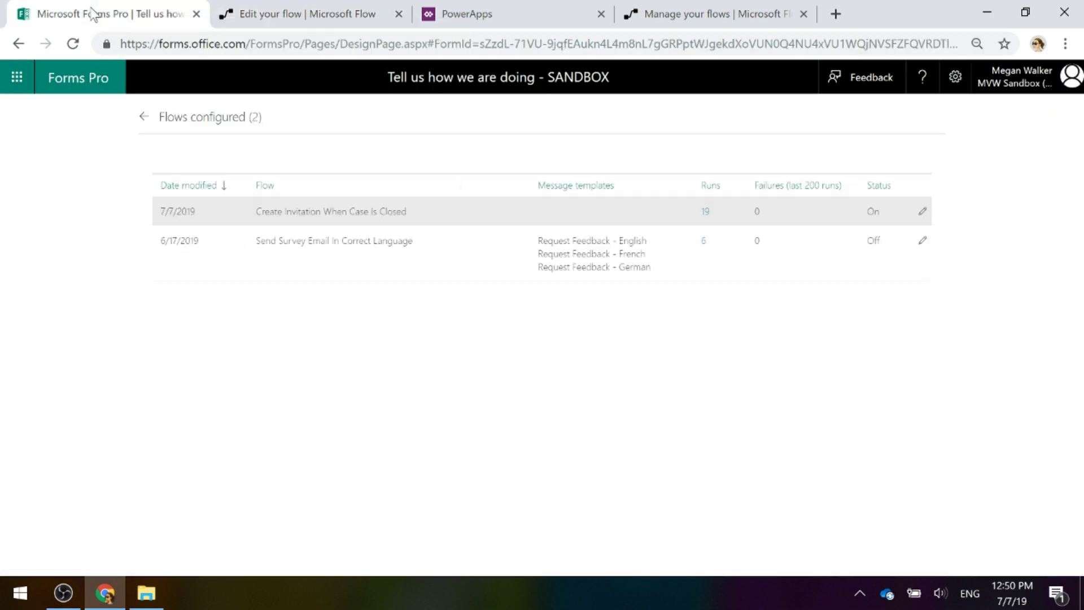
Step: Switch Forms Pro to the MVW Prod environment
left_click(141, 120)
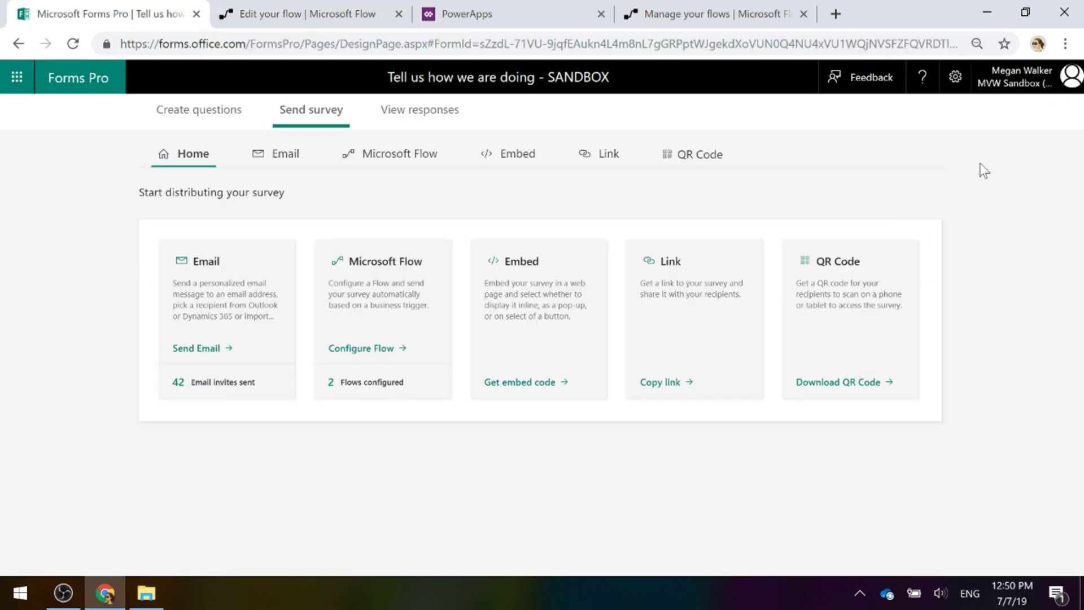
left_click(1008, 85)
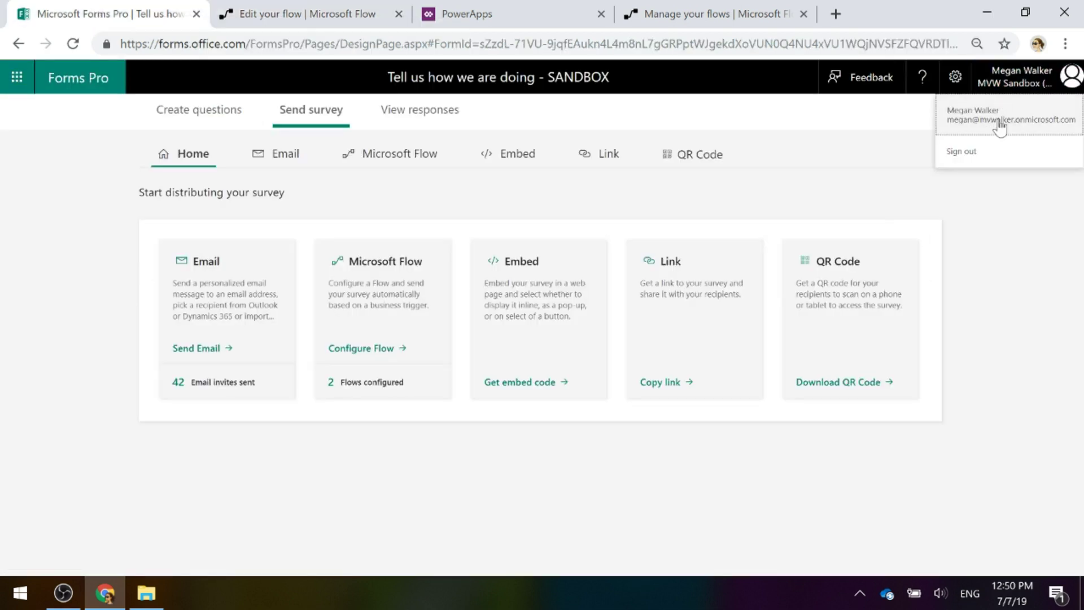
left_click(93, 85)
left_click(1000, 79)
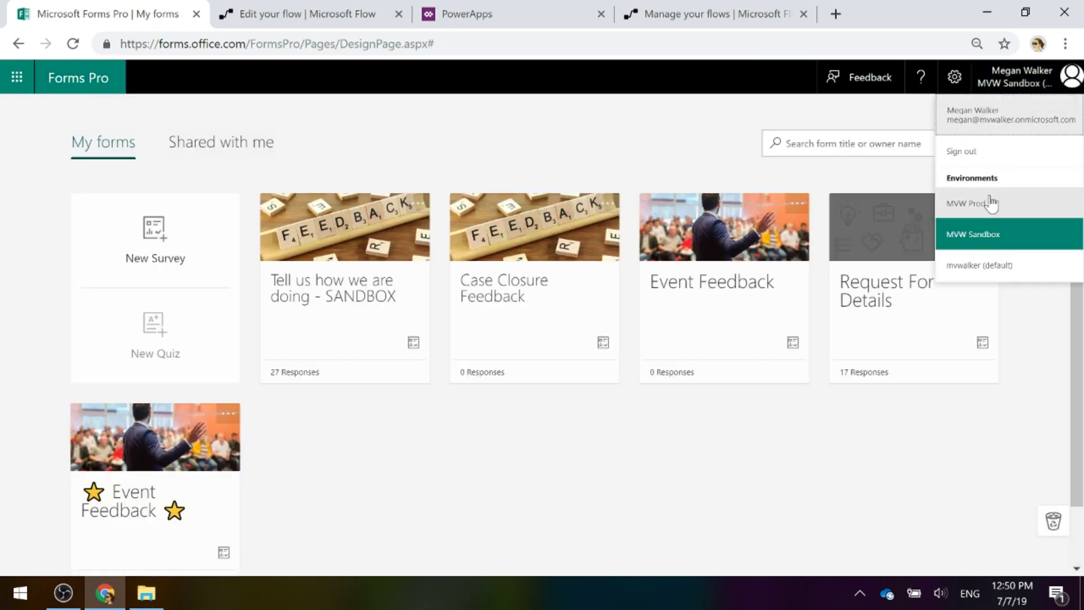
left_click(968, 203)
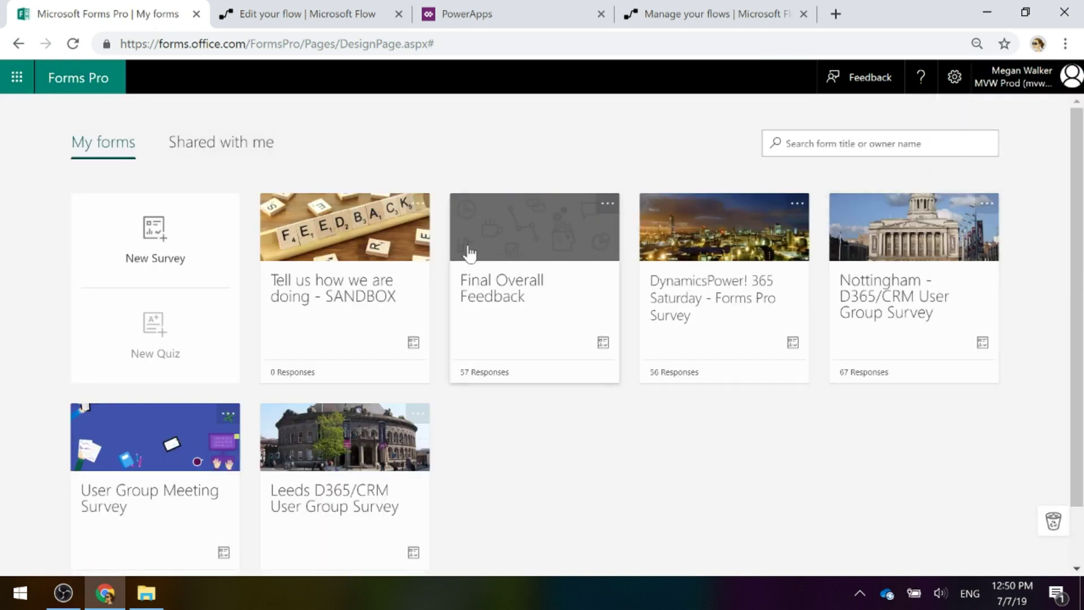
Step: Rename the copied survey from 'Tell us how we are doing - SANDBOX' to 'Tell us how we are doing'
left_click(336, 254)
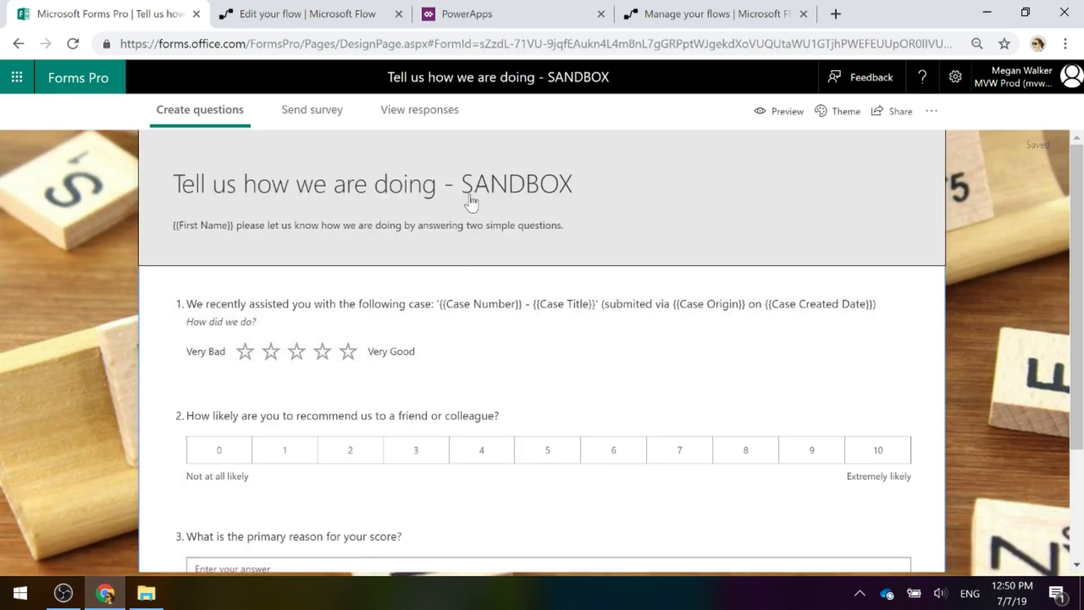
left_click(471, 202)
key("BackSpace")
key("BackSpace")
key("BackSpace")
key("BackSpace")
key("BackSpace")
key("BackSpace")
key("BackSpace")
key("BackSpace")
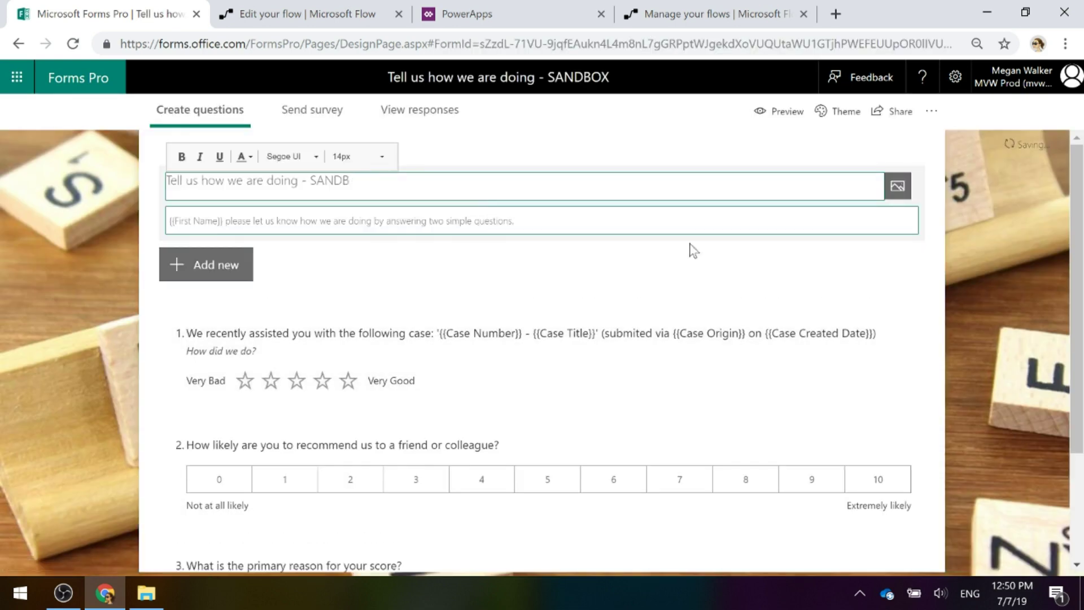
key("BackSpace")
left_click(1010, 294)
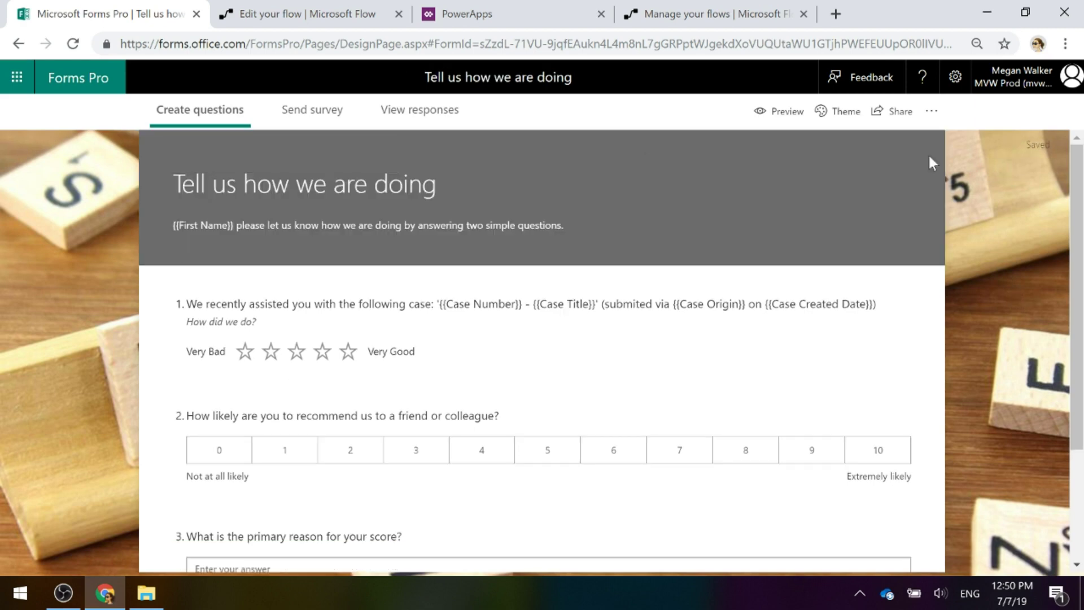
left_click(85, 84)
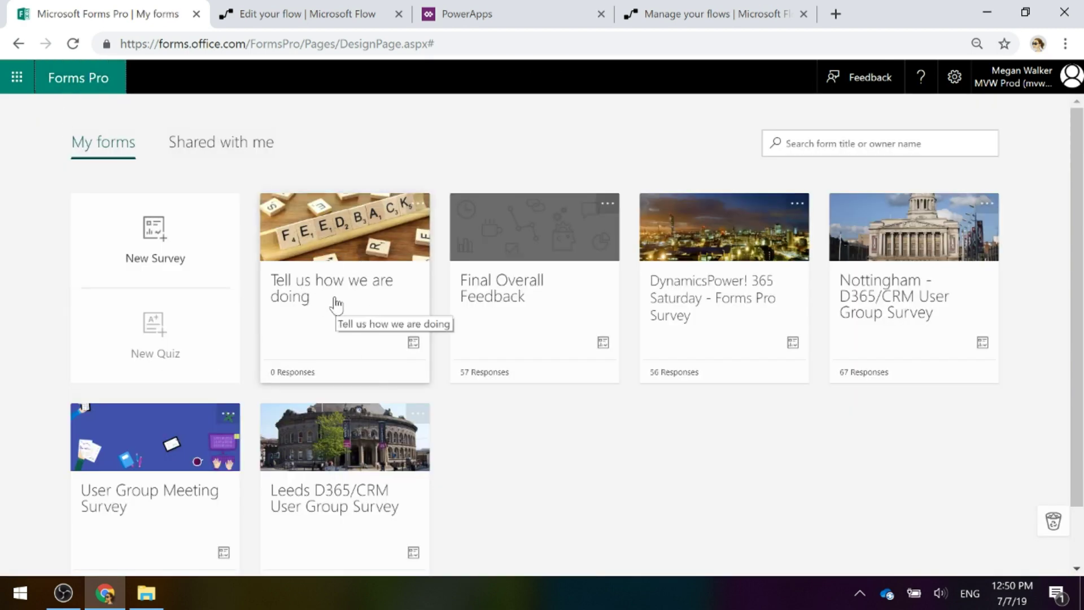
left_click(295, 17)
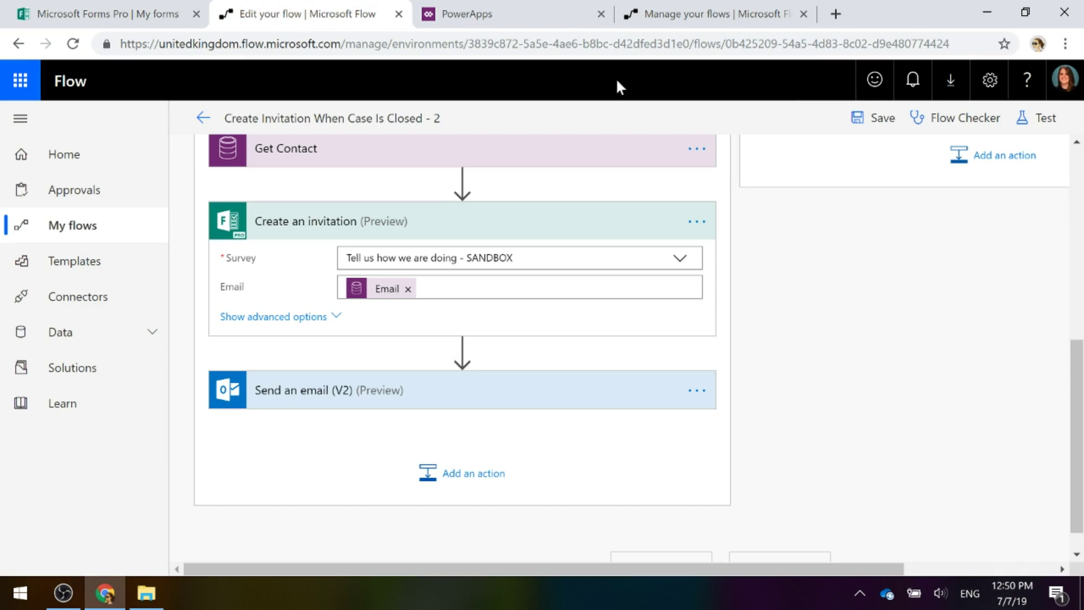
Step: Save and reload the flow, then expand the Check if case is resolved condition
left_click(869, 118)
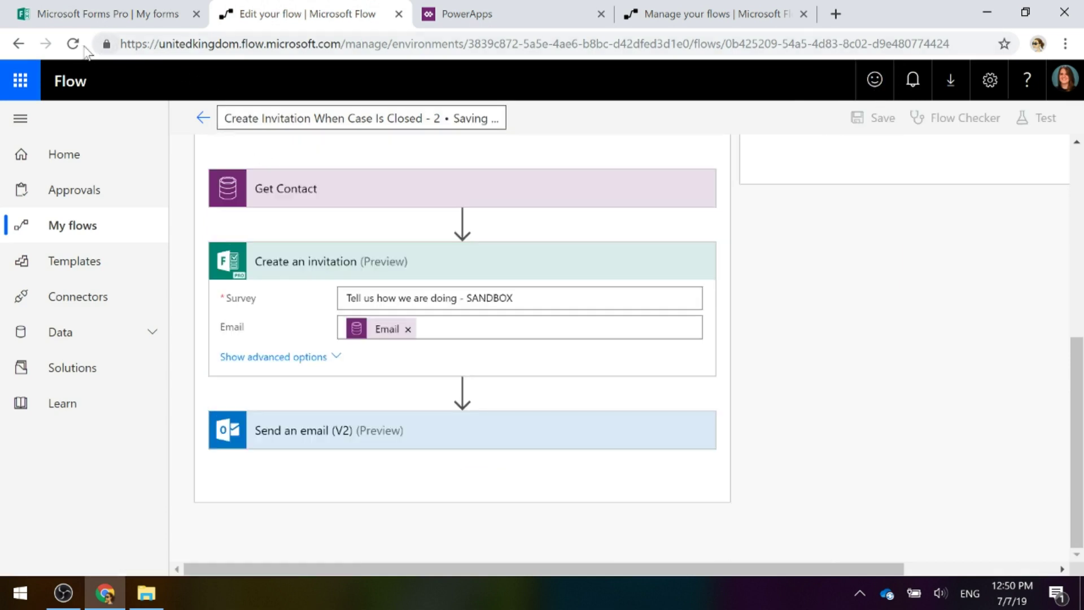
left_click(76, 44)
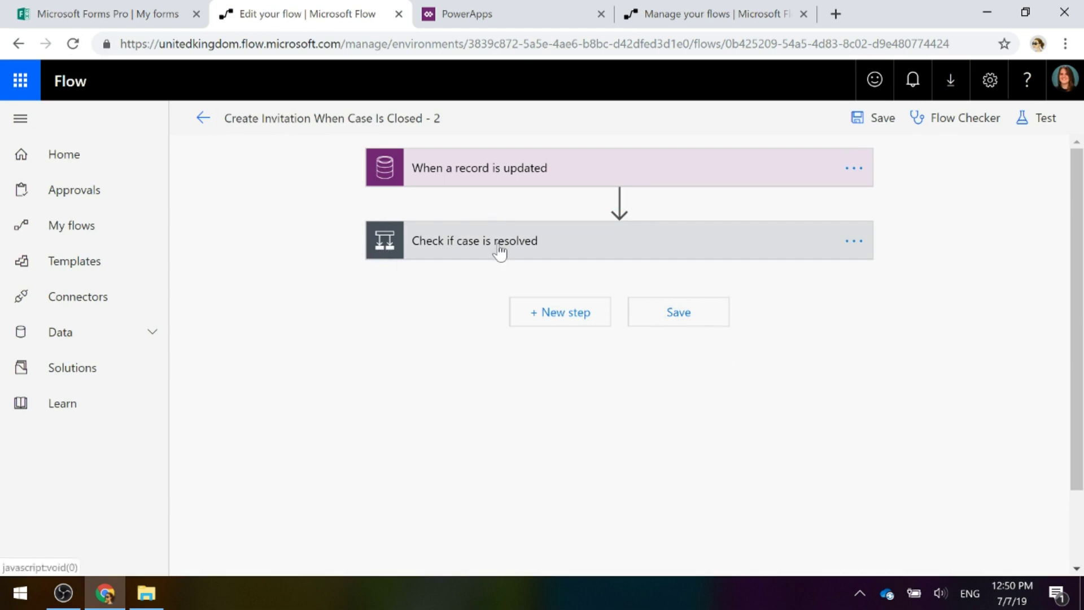
left_click(500, 251)
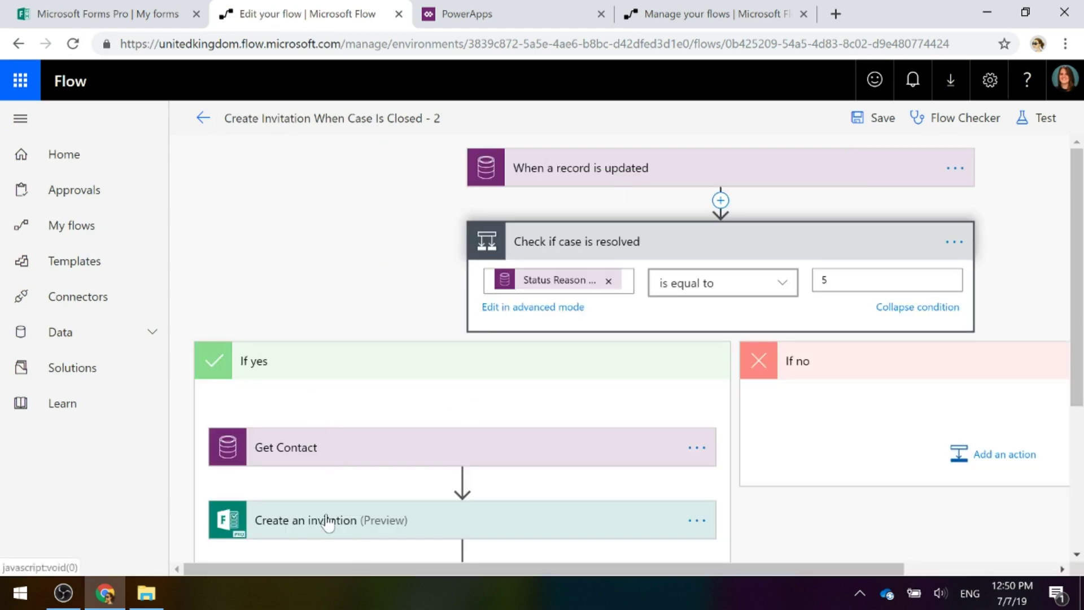
scroll(361, 319, "down", 2)
scroll(361, 318, "down", 1)
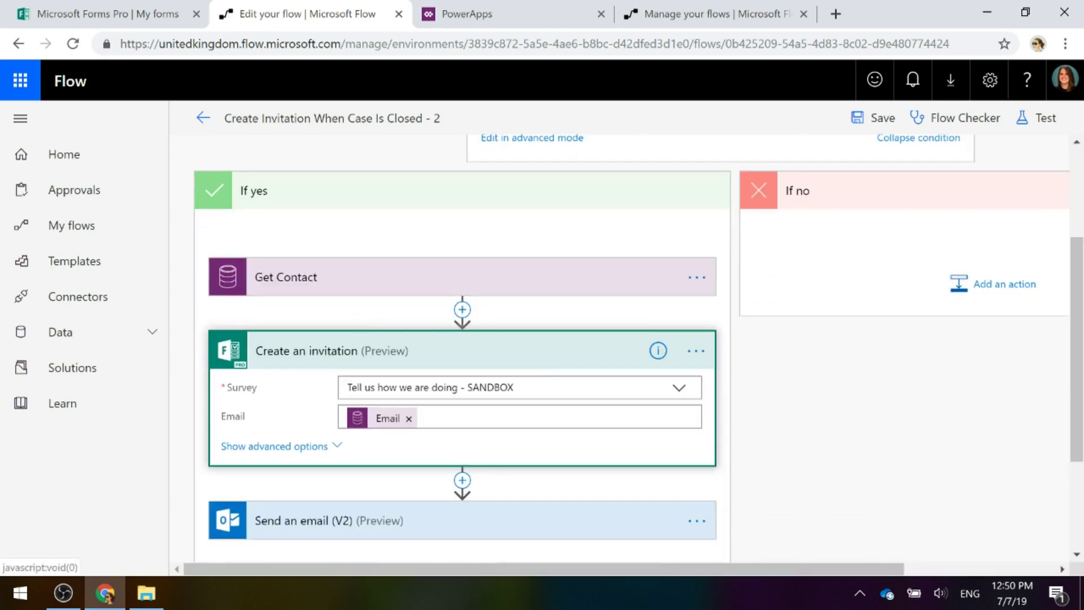
Step: Set the Create an invitation Survey to 'Tell us how we are doing' and save the flow
left_click(690, 394)
scroll(734, 413, "down", 3)
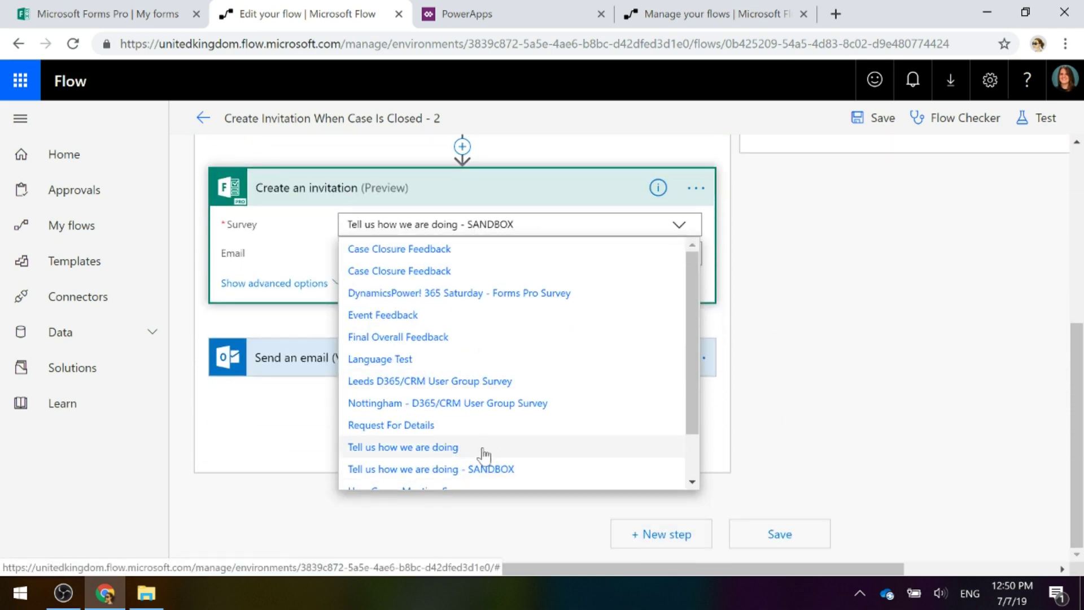
left_click(534, 446)
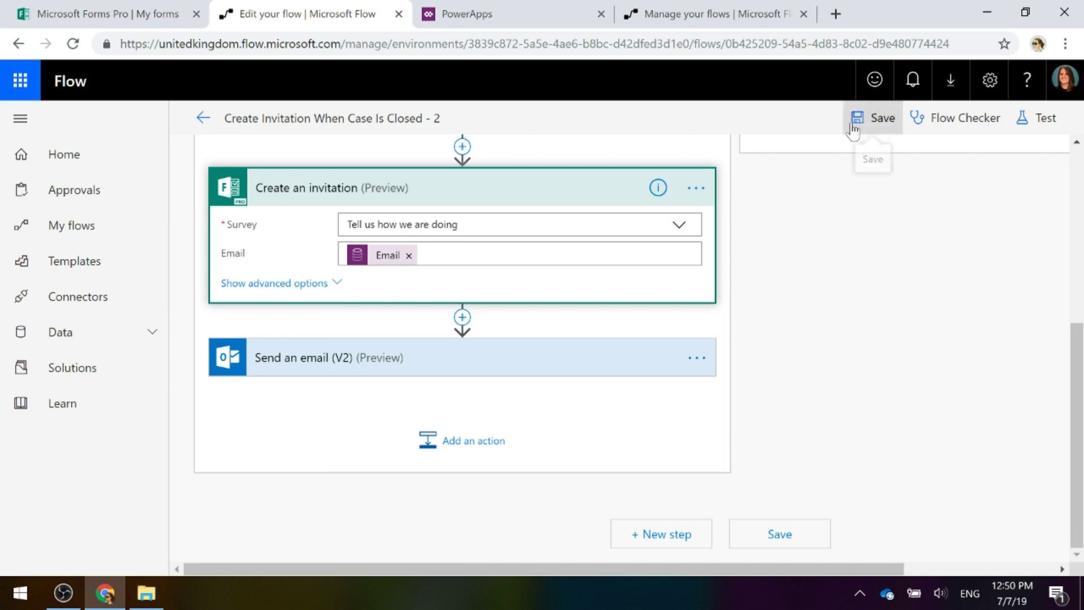
left_click(869, 118)
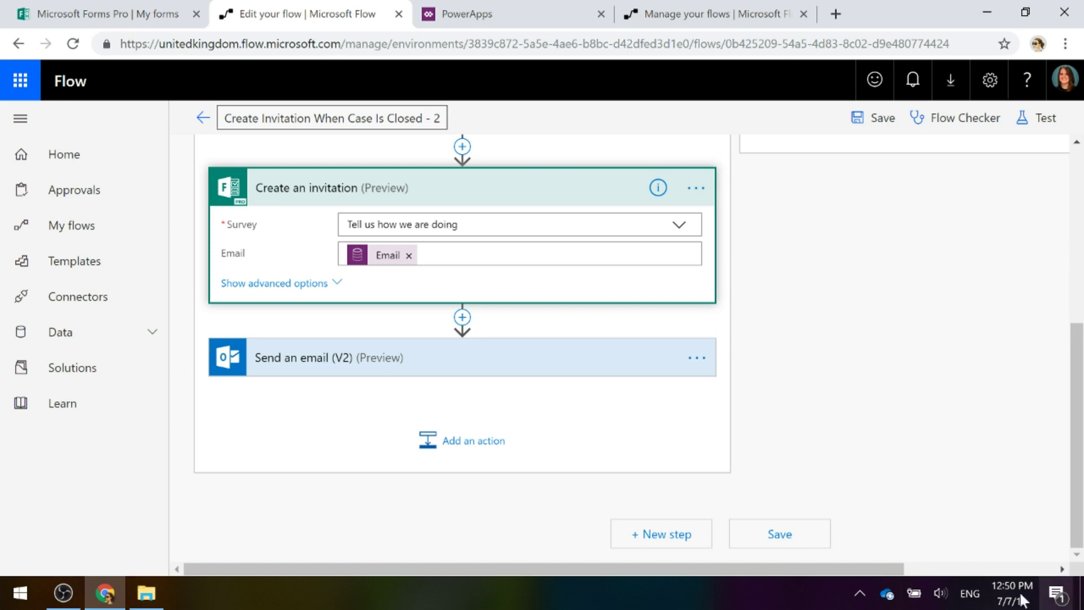
left_click(787, 541)
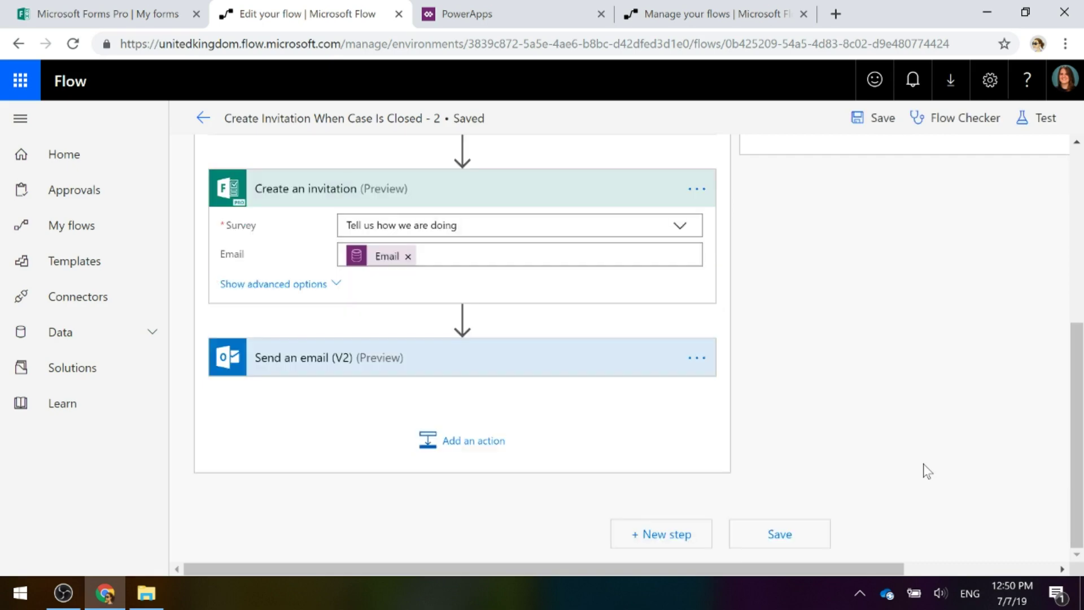
scroll(922, 469, "up", 6)
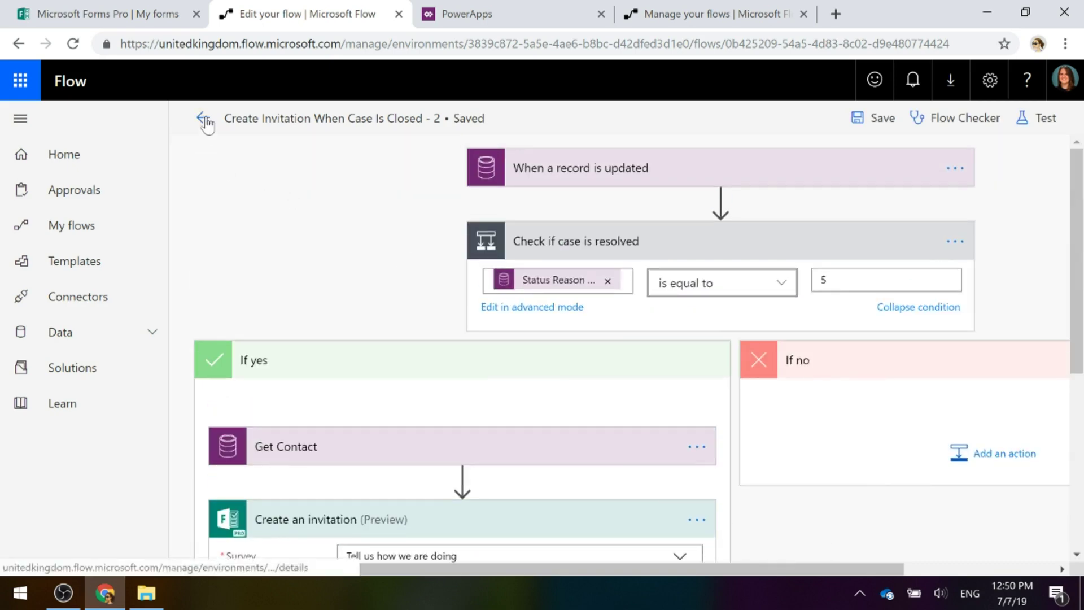
Step: Open Tell us how we are doing's Send survey options and check its configured flows
left_click(203, 118)
left_click(92, 13)
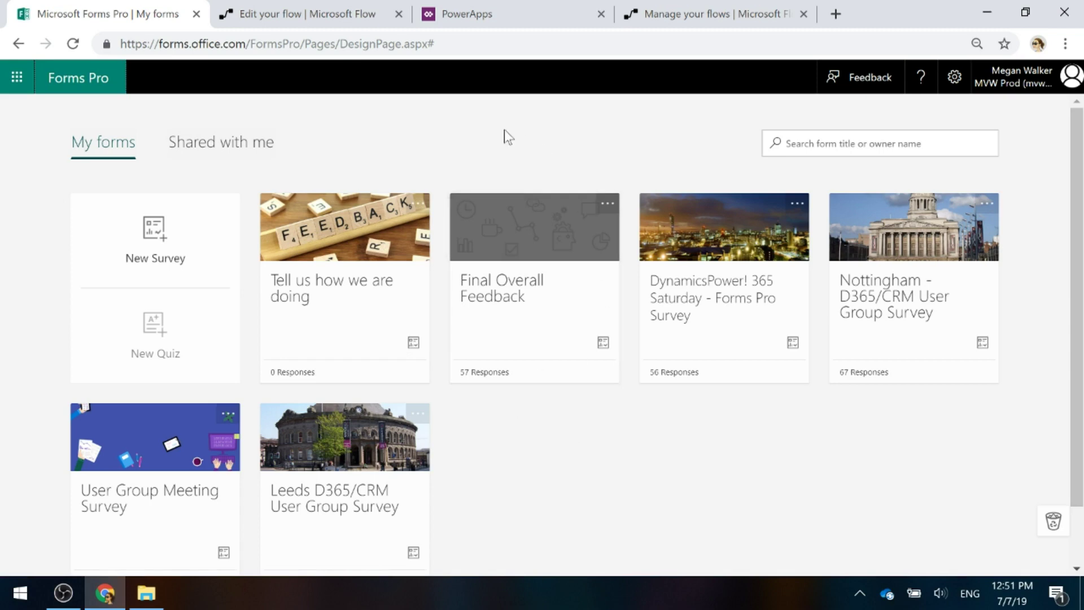
left_click(314, 285)
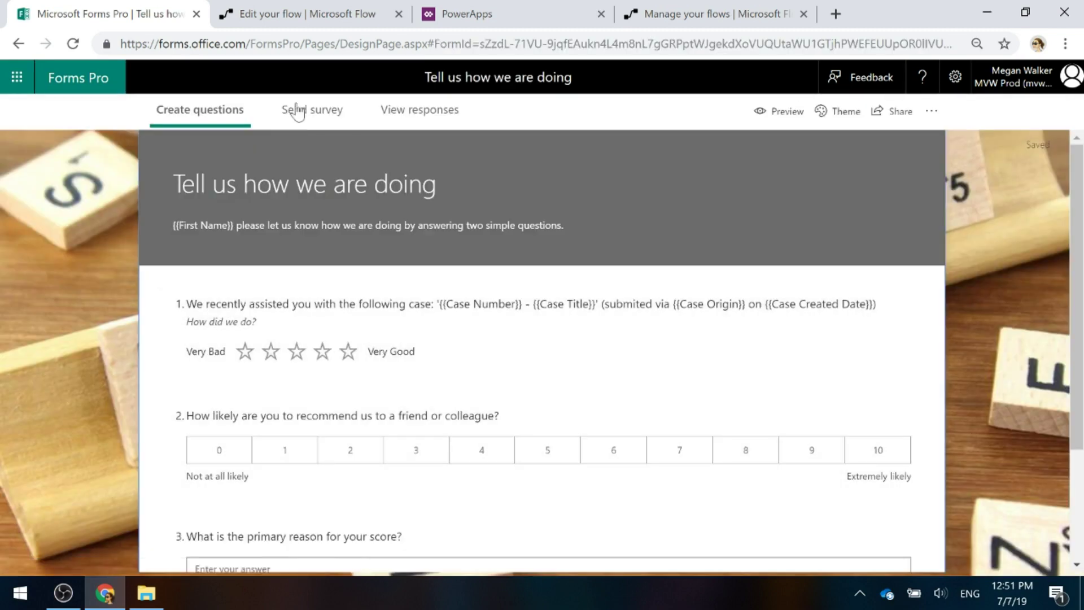
left_click(293, 109)
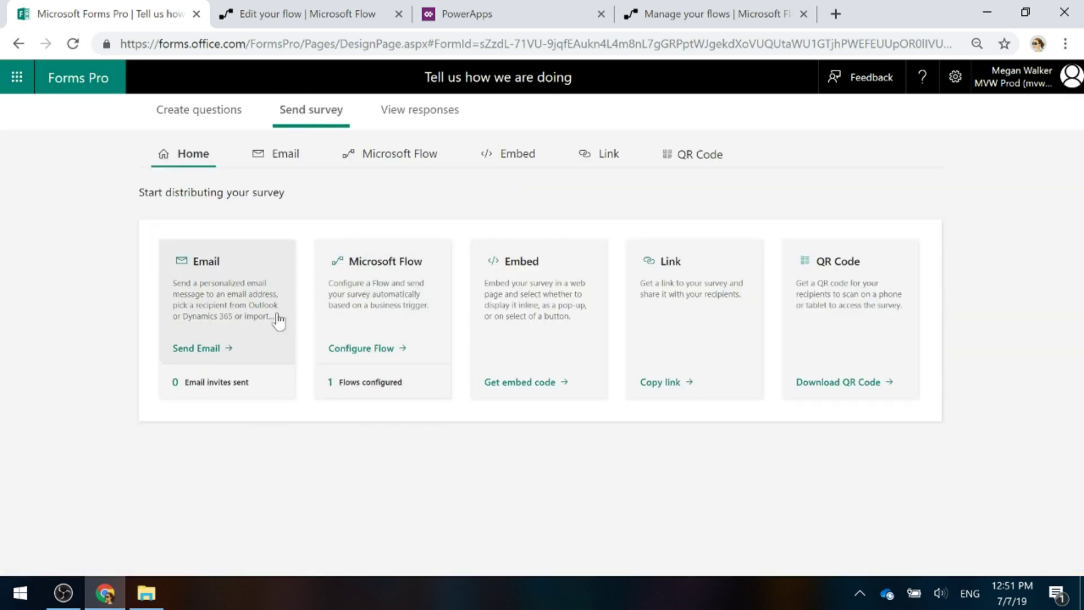
left_click(353, 388)
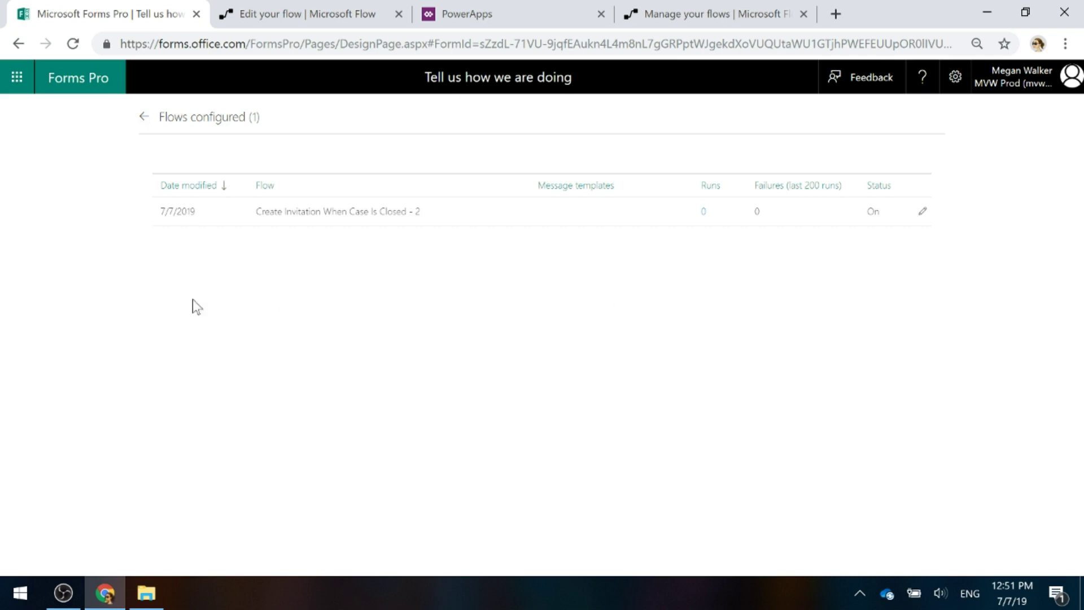
left_click(142, 120)
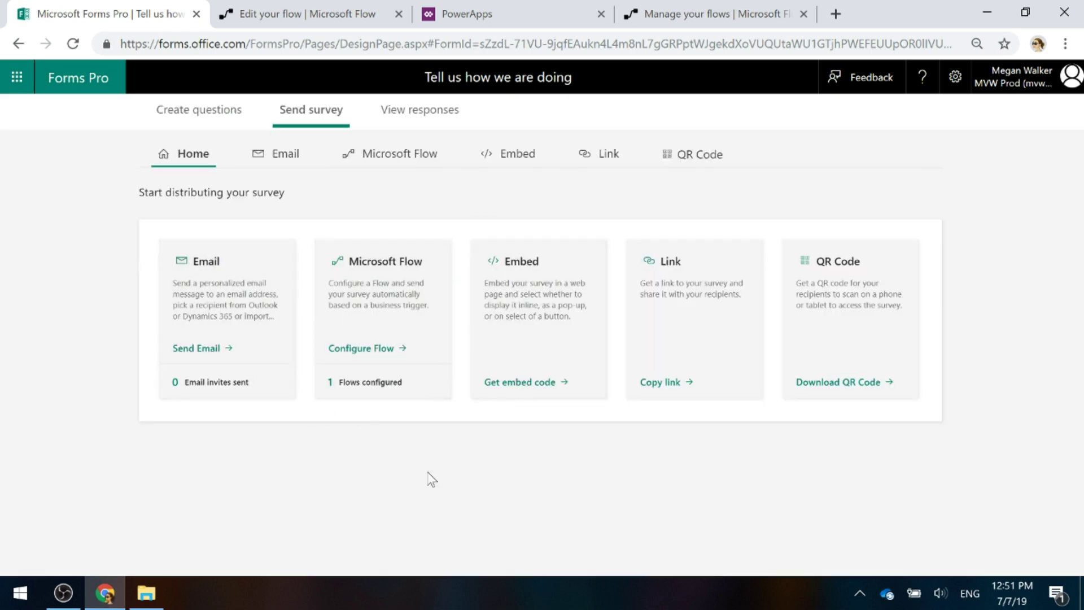